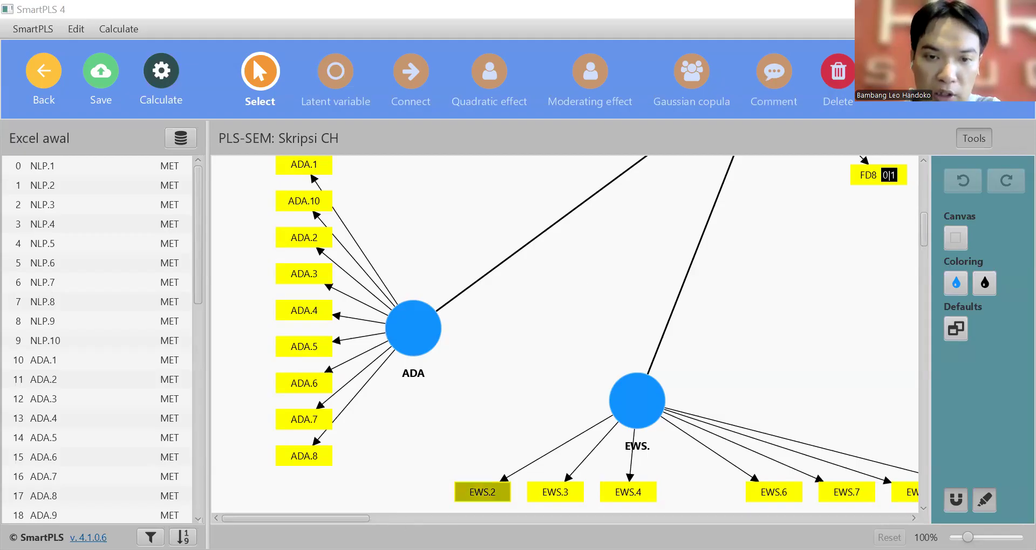
Step: Inspect the problem flagged on the FD latent variable in the path model
{"action": "left_click_drag", "start_coordinate": [369, 519], "coordinate": [429, 520]}
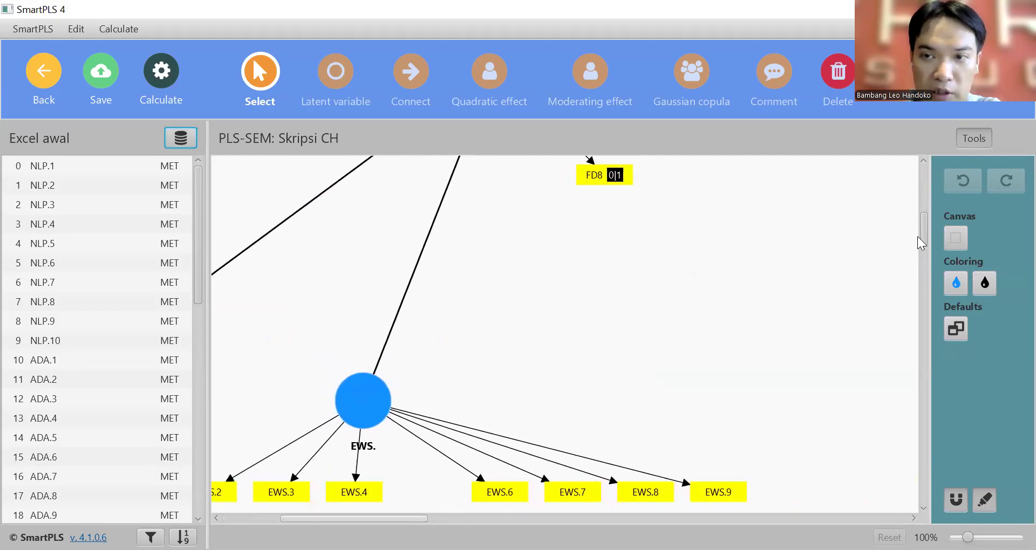
{"action": "scroll", "coordinate": [919, 219], "scroll_direction": "up", "scroll_amount": 5}
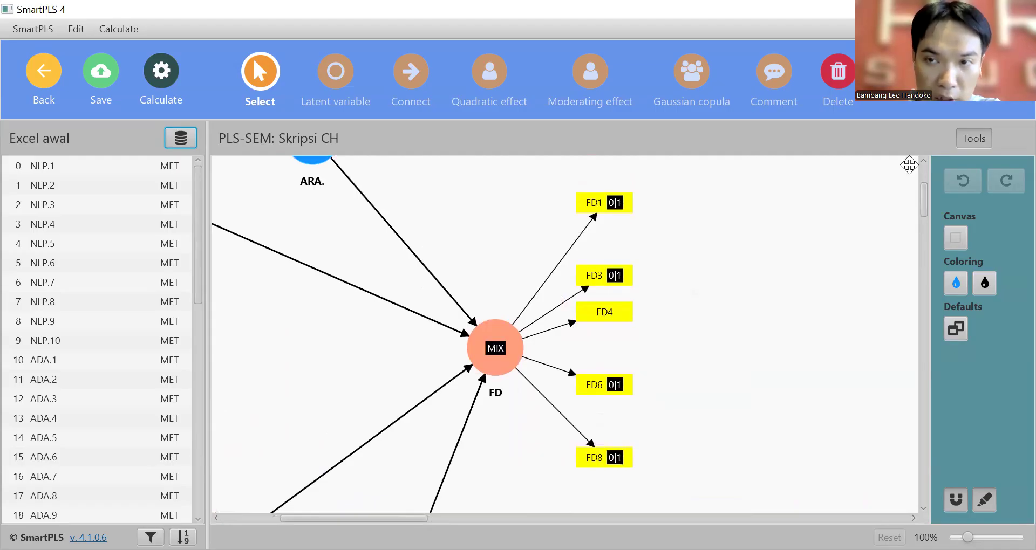
{"action": "scroll", "coordinate": [923, 182], "scroll_direction": "up", "scroll_amount": 1}
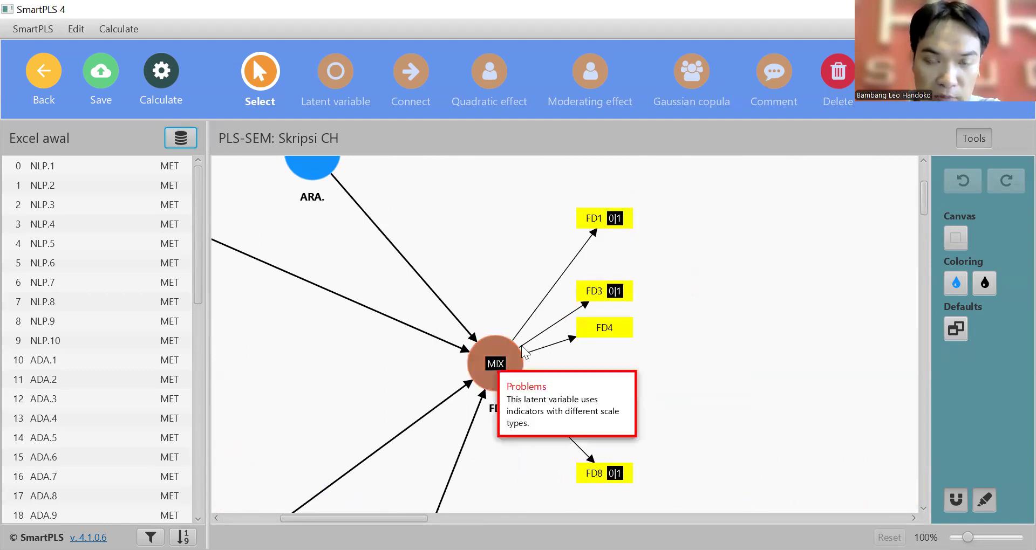
{"action": "mouse_move", "coordinate": [497, 374]}
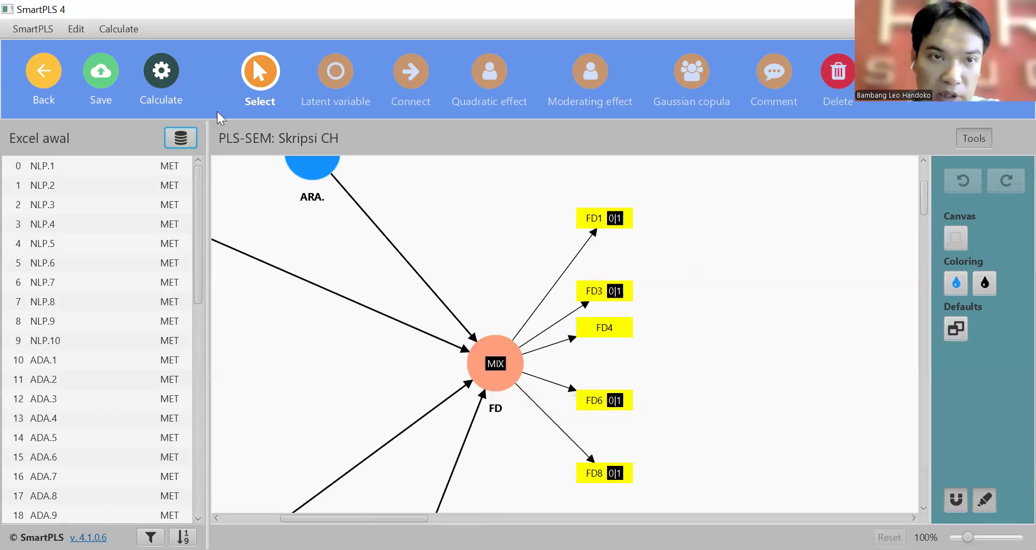
Step: Try to calculate the Skripsi CH path model with the PLS-SEM algorithm
{"action": "left_click", "coordinate": [126, 30]}
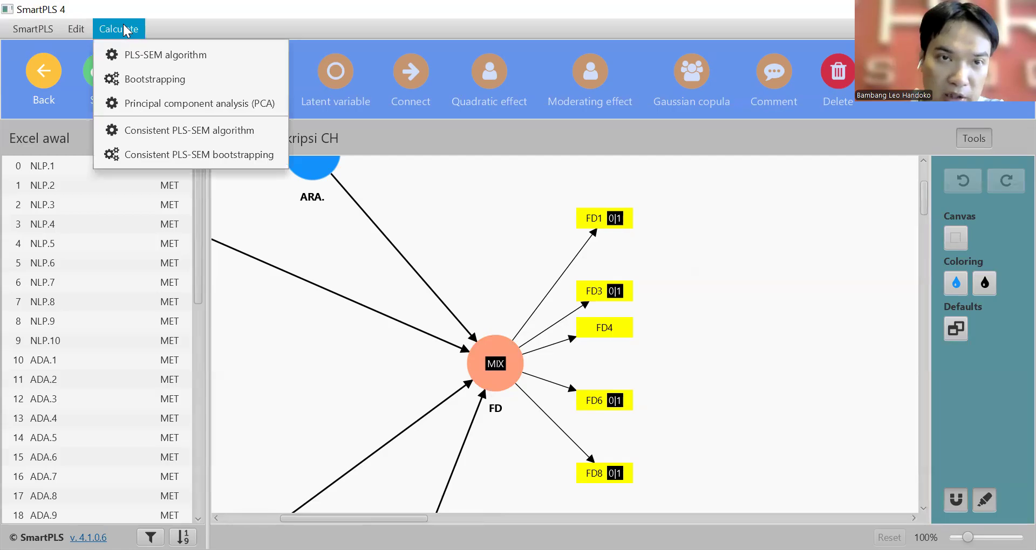
{"action": "left_click", "coordinate": [173, 56]}
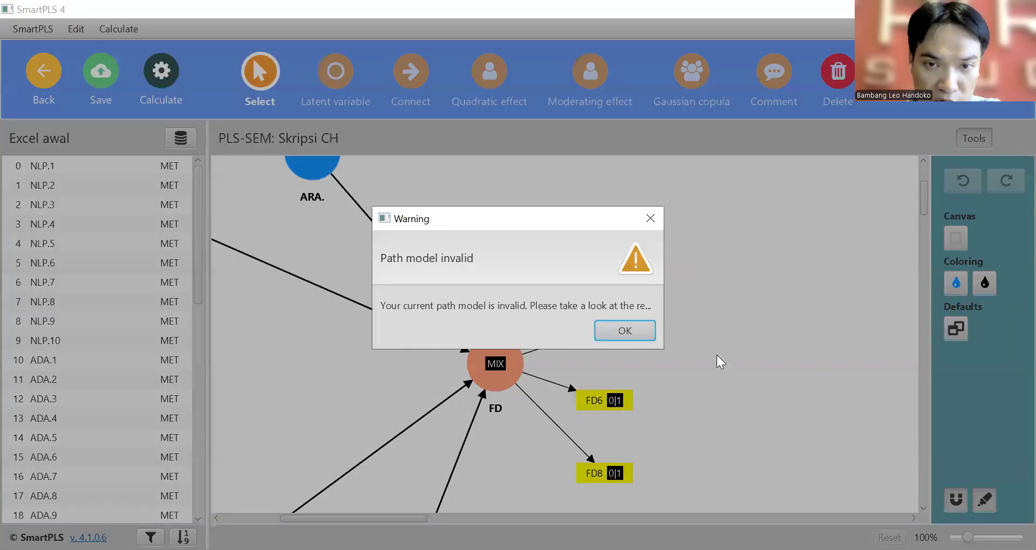
{"action": "left_click", "coordinate": [636, 330]}
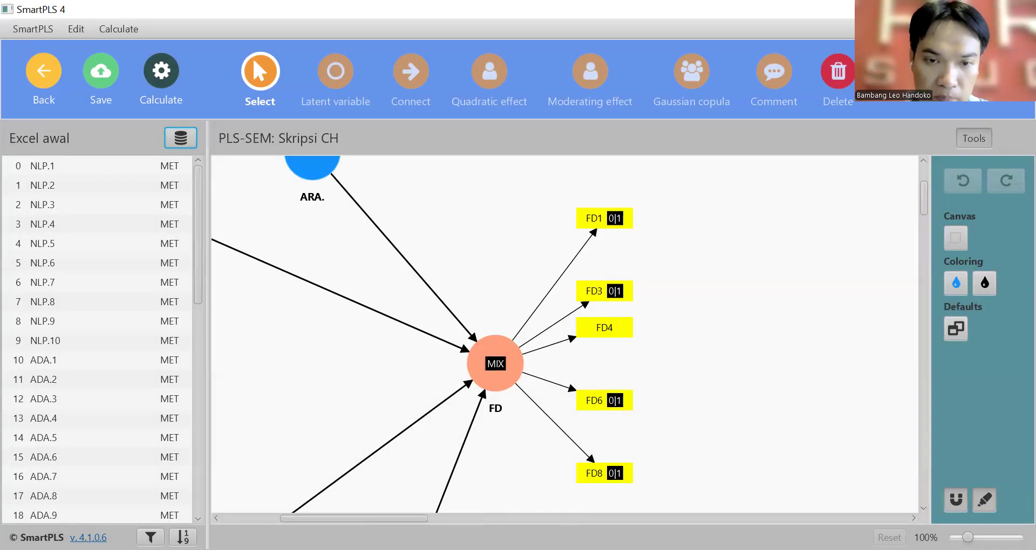
Step: Examine the NLP, ARA., ADA and FD constructs, focusing on the scale-type markers of the FD indicators
{"action": "scroll", "coordinate": [564, 335], "scroll_direction": "left", "scroll_amount": 5}
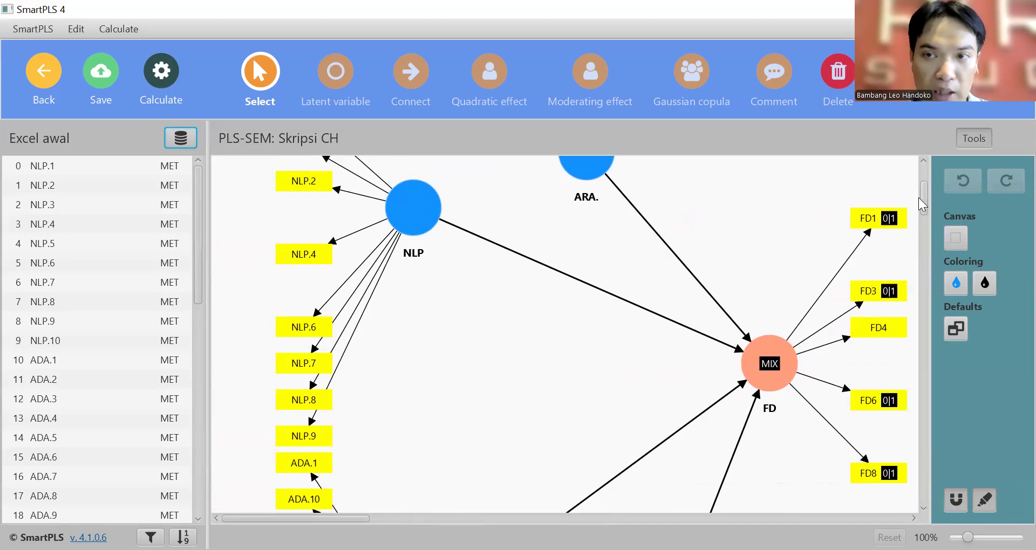
{"action": "left_click_drag", "start_coordinate": [924, 201], "coordinate": [921, 176]}
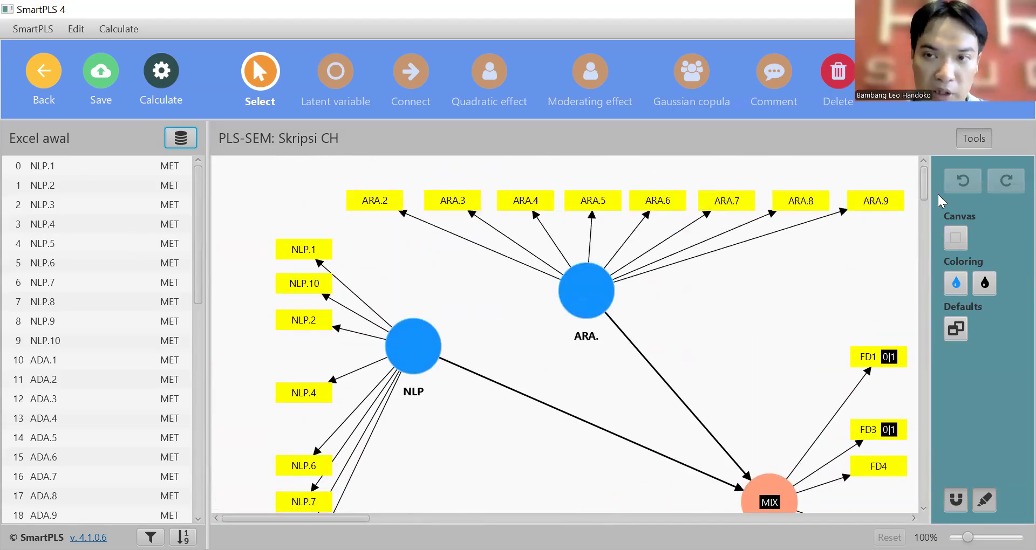
{"action": "left_click_drag", "start_coordinate": [924, 176], "coordinate": [921, 201]}
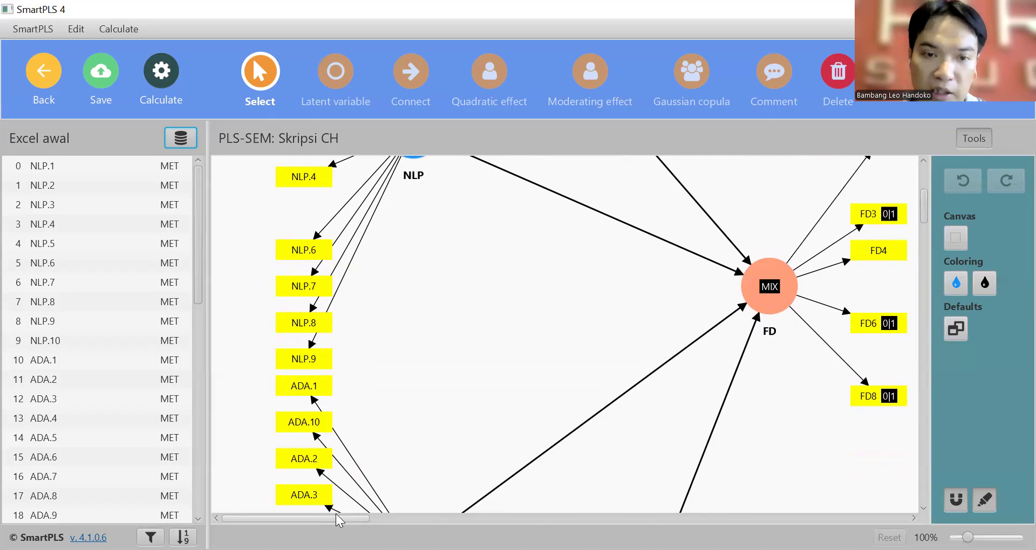
{"action": "left_click_drag", "start_coordinate": [337, 521], "coordinate": [410, 521]}
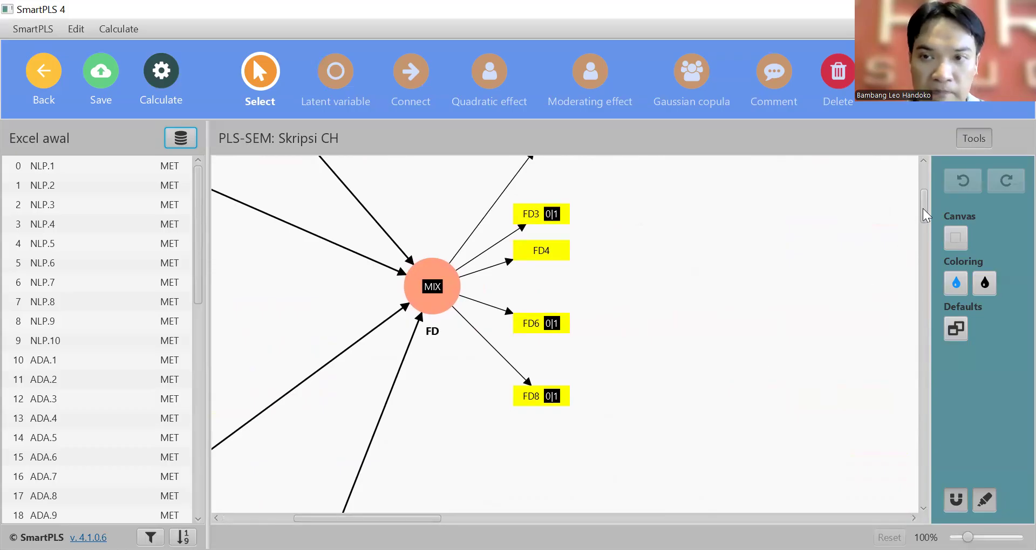
{"action": "left_click_drag", "start_coordinate": [923, 212], "coordinate": [923, 204]}
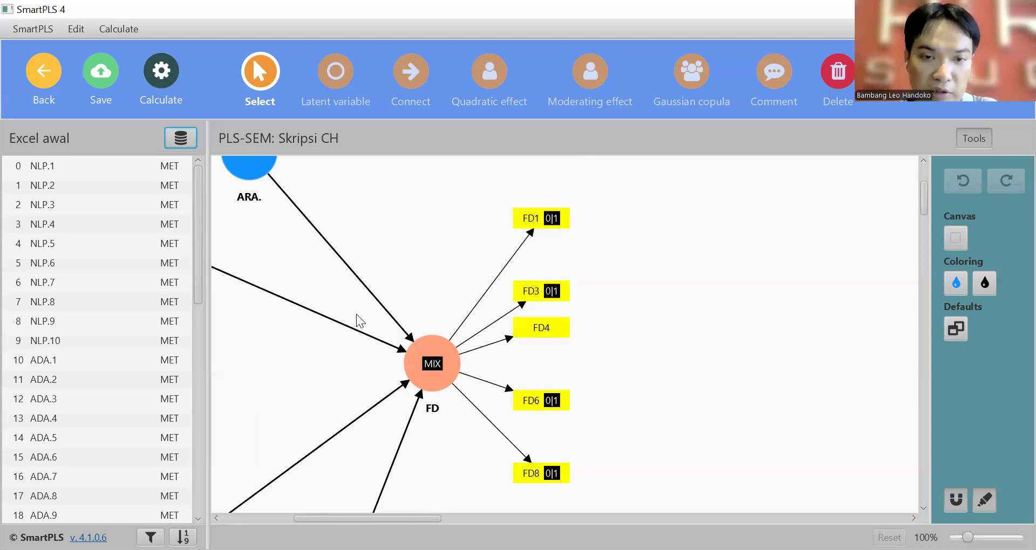
{"action": "left_click_drag", "start_coordinate": [322, 522], "coordinate": [284, 522]}
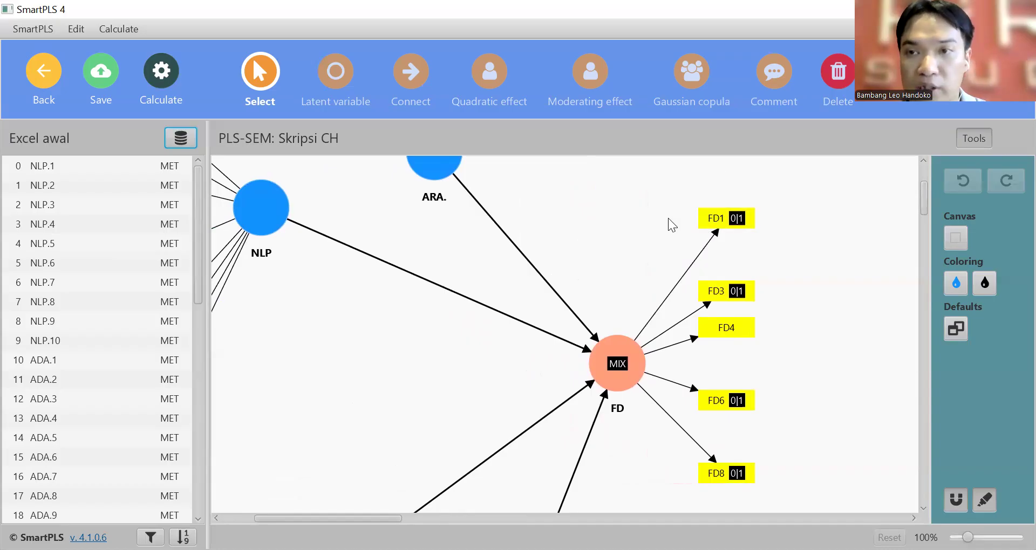
{"action": "left_click", "coordinate": [731, 294]}
{"action": "left_click", "coordinate": [676, 231]}
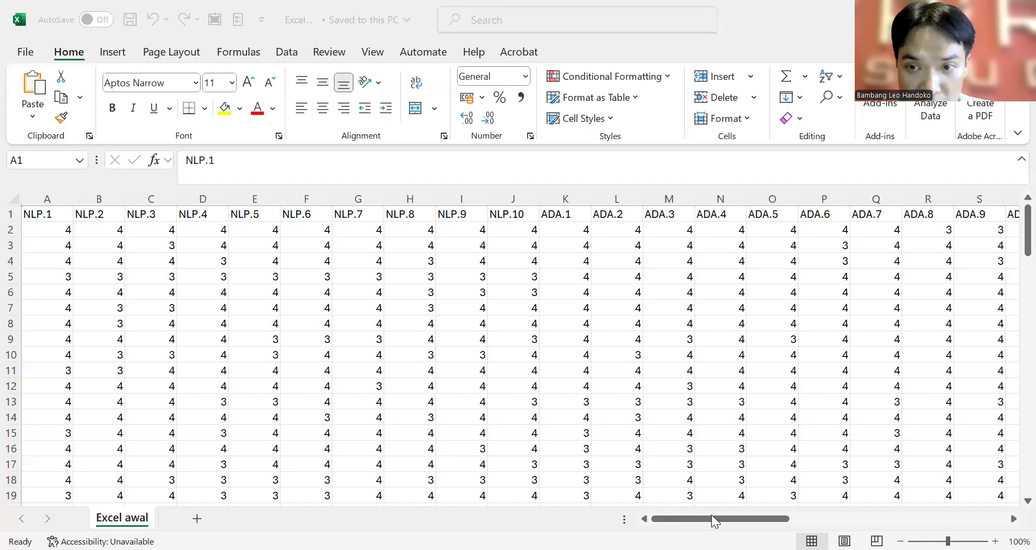
Step: Examine the FD1 indicator's values in column AM row by row, from cell AM2 down to the last record
{"action": "left_click_drag", "start_coordinate": [708, 512], "coordinate": [733, 515]}
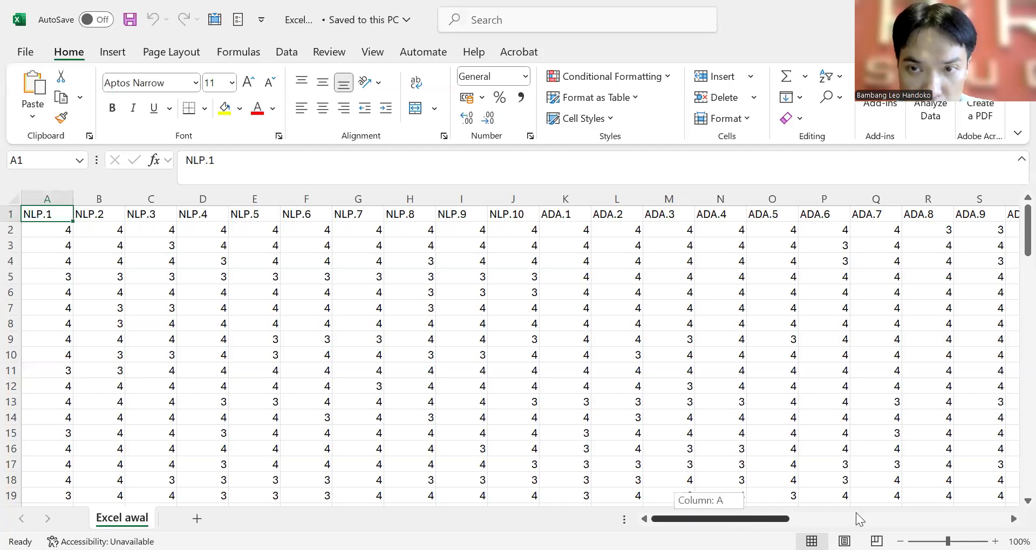
{"action": "left_click_drag", "start_coordinate": [855, 512], "coordinate": [856, 512]}
{"action": "left_click", "coordinate": [778, 233]}
{"action": "key", "text": "Up"}
{"action": "key", "text": "Down"}
{"action": "key", "text": "Down"}
{"action": "key", "text": "Up"}
{"action": "key", "text": "Up"}
{"action": "key", "text": "Down"}
{"action": "key", "text": "Down"}
{"action": "key", "text": "Down"}
{"action": "key", "text": "Down"}
{"action": "key", "text": "Down"}
{"action": "key", "text": "Down"}
{"action": "key", "text": "Down"}
{"action": "key", "text": "Down"}
{"action": "key", "text": "Down"}
{"action": "key", "text": "Down"}
{"action": "key", "text": "Down"}
{"action": "key", "text": "Down"}
{"action": "key", "text": "Down"}
{"action": "key", "text": "Down"}
{"action": "key", "text": "Down"}
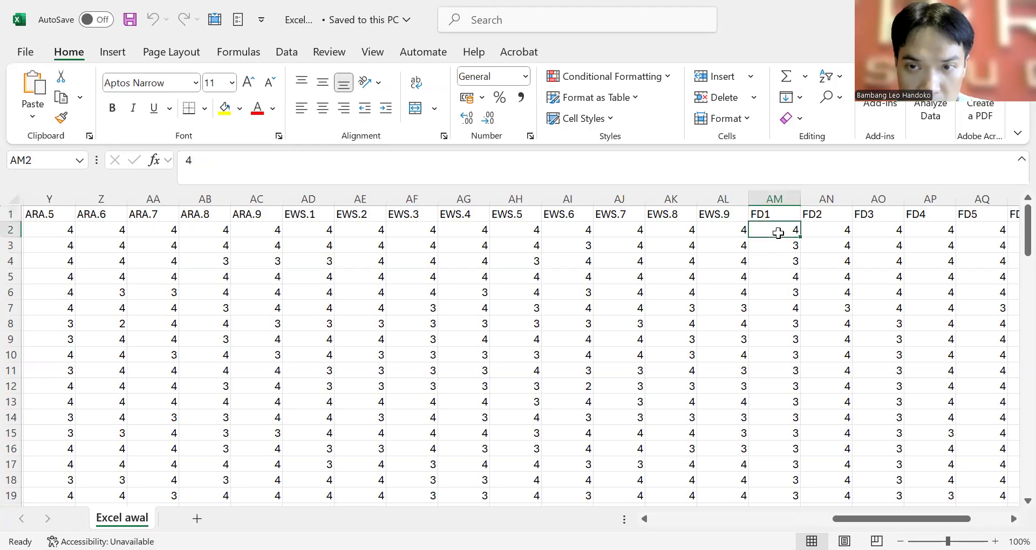
{"action": "key", "text": "Down"}
{"action": "key", "text": "Down"}
{"action": "key", "text": "Down"}
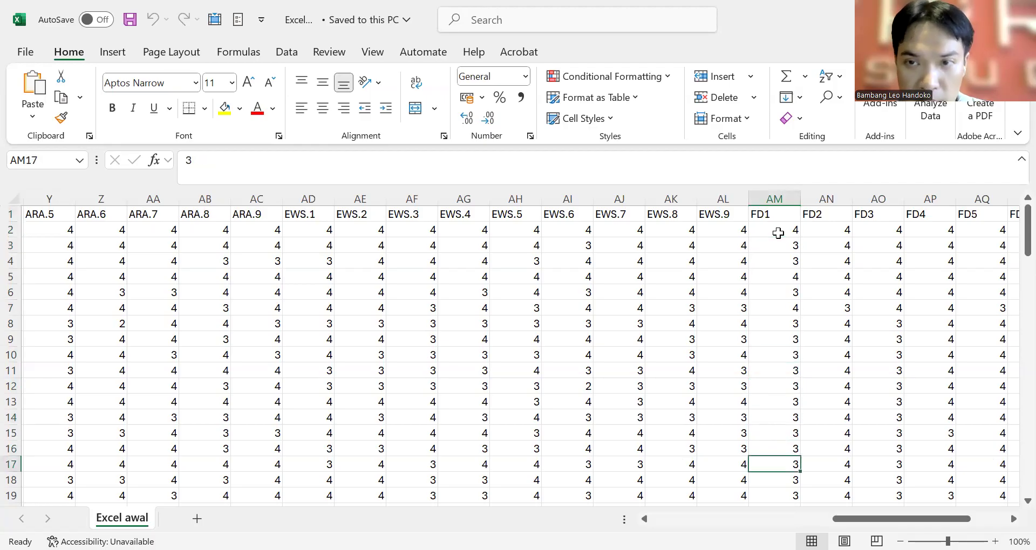
{"action": "key", "text": "Down"}
{"action": "key", "text": "Down"}
{"action": "key", "text": "Down"}
{"action": "key", "text": "Down"}
{"action": "key", "text": "Down"}
{"action": "key", "text": "Down"}
{"action": "key", "text": "Down"}
{"action": "key", "text": "Down"}
{"action": "key", "text": "Down"}
{"action": "key", "text": "Down"}
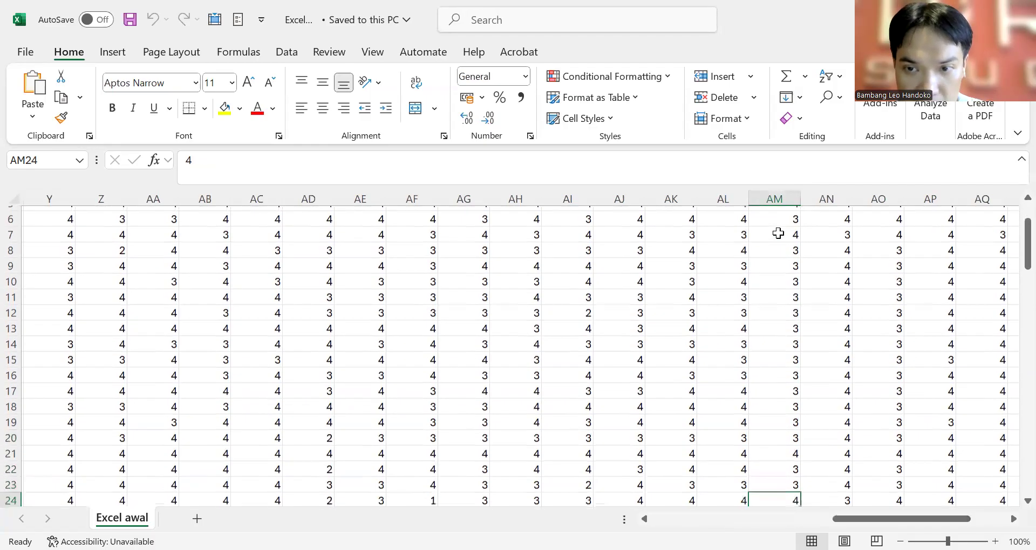
{"action": "key", "text": "Down"}
{"action": "key", "text": "Down"}
{"action": "key", "text": "Down"}
{"action": "key", "text": "Down"}
{"action": "key", "text": "Down"}
{"action": "key", "text": "Down"}
{"action": "key", "text": "Down"}
{"action": "key", "text": "Down"}
{"action": "key", "text": "Down"}
{"action": "key", "text": "Down"}
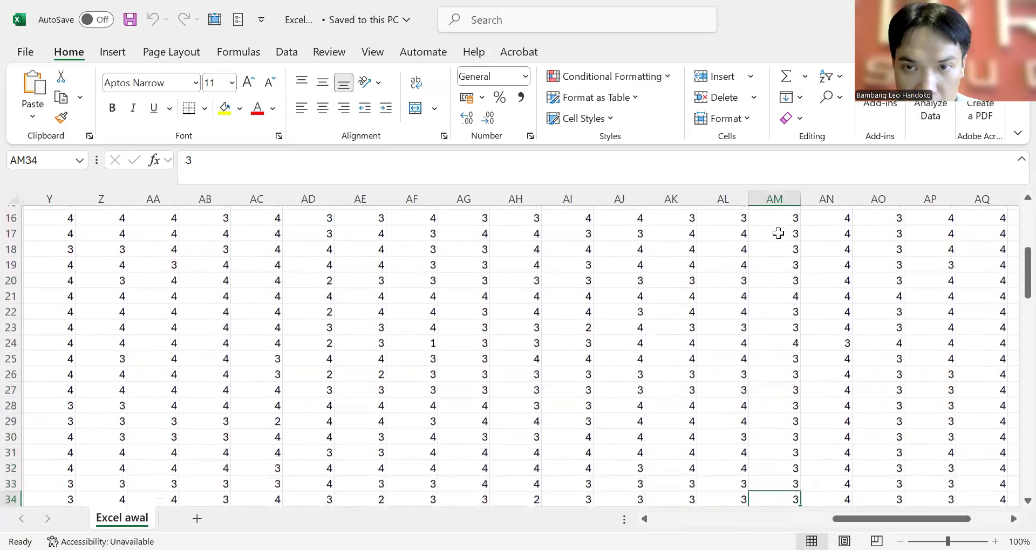
{"action": "key", "text": "Down"}
{"action": "key", "text": "Down"}
{"action": "key", "text": "Down"}
{"action": "key", "text": "Down"}
{"action": "key", "text": "Down"}
{"action": "key", "text": "Down"}
{"action": "key", "text": "Down"}
{"action": "key", "text": "Down"}
{"action": "key", "text": "Down"}
{"action": "key", "text": "Down"}
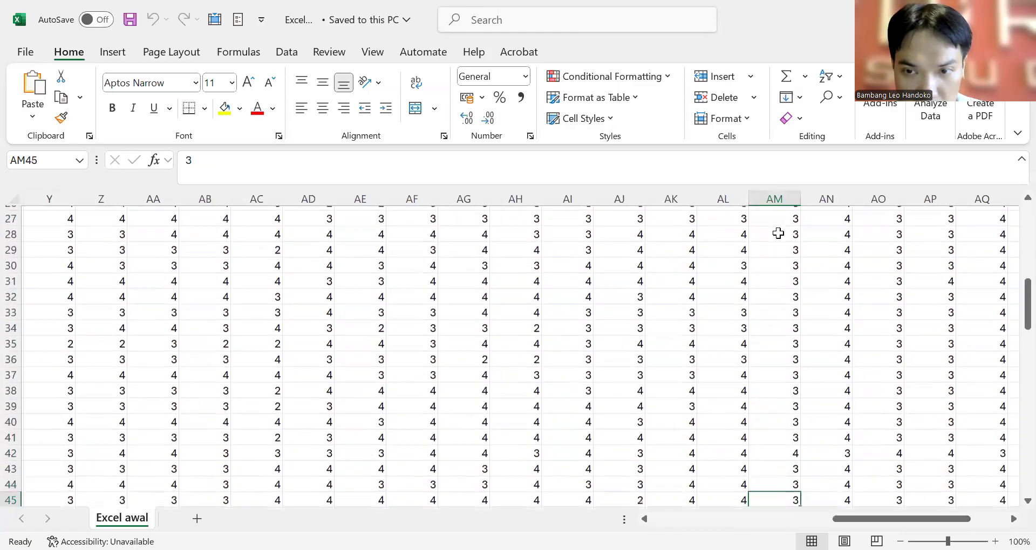
{"action": "key", "text": "Down"}
{"action": "key", "text": "Down"}
{"action": "key", "text": "Down"}
{"action": "key", "text": "Down"}
{"action": "key", "text": "Down"}
{"action": "key", "text": "Down"}
{"action": "key", "text": "Down"}
{"action": "key", "text": "Down"}
{"action": "key", "text": "Down"}
{"action": "key", "text": "Down"}
{"action": "key", "text": "Down"}
{"action": "key", "text": "Down"}
{"action": "key", "text": "Down"}
{"action": "key", "text": "Down"}
{"action": "key", "text": "Down"}
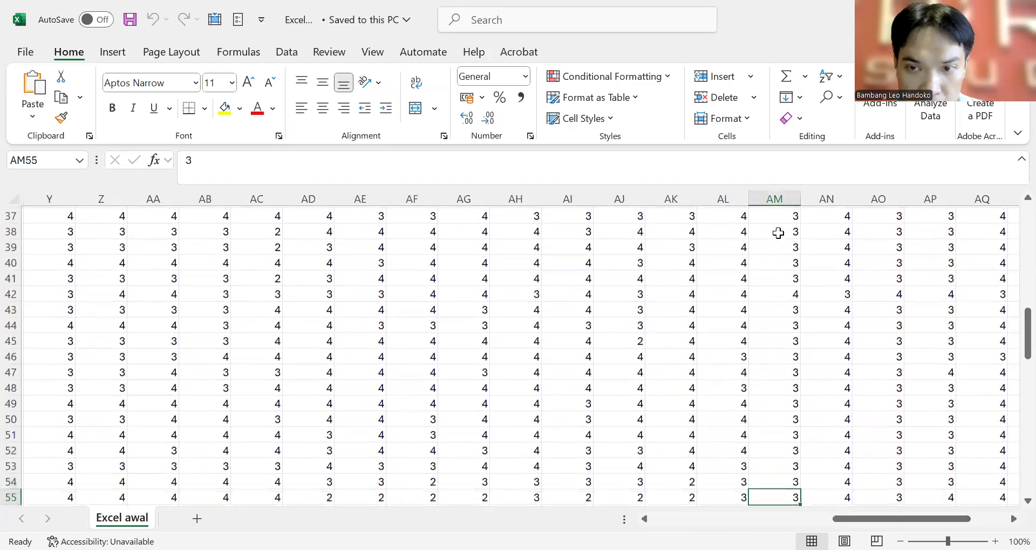
{"action": "key", "text": "Down"}
{"action": "key", "text": "Down"}
{"action": "key", "text": "Down"}
{"action": "key", "text": "Down"}
{"action": "key", "text": "Down"}
{"action": "key", "text": "Down"}
{"action": "key", "text": "Down"}
{"action": "key", "text": "Down"}
{"action": "key", "text": "Down"}
{"action": "key", "text": "Down"}
{"action": "key", "text": "Down"}
{"action": "key", "text": "Down"}
{"action": "key", "text": "Down"}
{"action": "key", "text": "Down"}
{"action": "key", "text": "Down"}
{"action": "key", "text": "Down"}
{"action": "key", "text": "Down"}
{"action": "key", "text": "Down"}
{"action": "key", "text": "Down"}
{"action": "key", "text": "Down"}
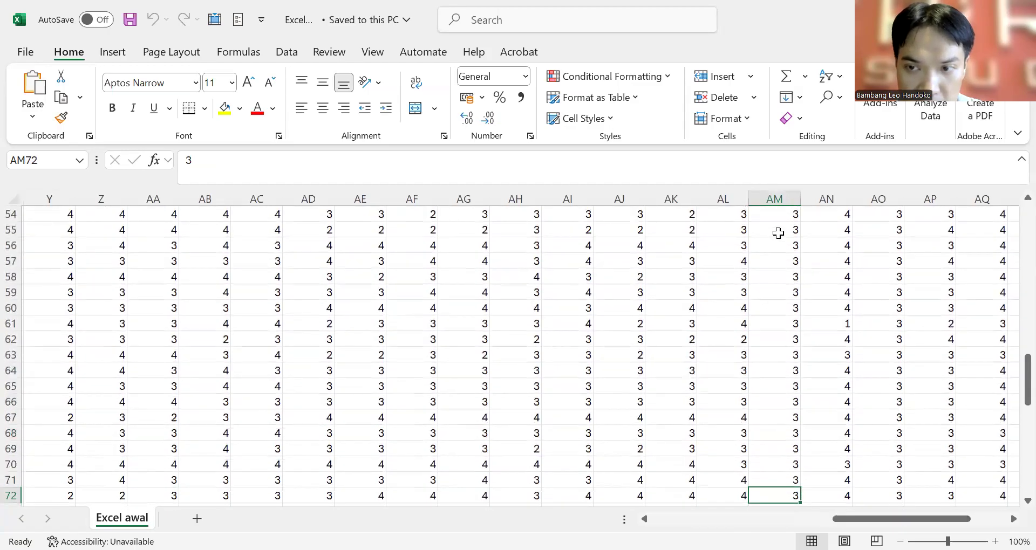
{"action": "key", "text": "Down"}
{"action": "key", "text": "Down"}
{"action": "key", "text": "Down"}
{"action": "key", "text": "Down"}
{"action": "key", "text": "Down"}
{"action": "key", "text": "Down"}
{"action": "key", "text": "Down"}
{"action": "key", "text": "Down"}
{"action": "key", "text": "Down"}
{"action": "key", "text": "Down"}
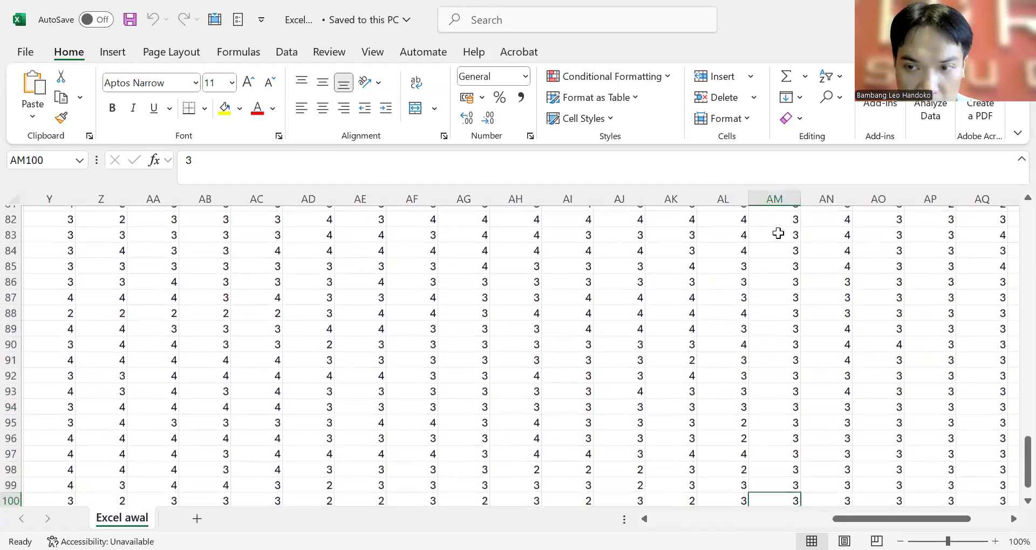
Step: Recheck the FD1 values in column AM from the last record back up to the first rows
{"action": "key", "text": "Up"}
{"action": "key", "text": "Up"}
{"action": "key", "text": "Up"}
{"action": "key", "text": "Up"}
{"action": "key", "text": "Up"}
{"action": "key", "text": "Up"}
{"action": "key", "text": "Up"}
{"action": "key", "text": "Up"}
{"action": "key", "text": "Up"}
{"action": "key", "text": "Up"}
{"action": "key", "text": "Up"}
{"action": "key", "text": "Up"}
{"action": "key", "text": "Up"}
{"action": "key", "text": "Up"}
{"action": "key", "text": "Up"}
{"action": "key", "text": "Up"}
{"action": "key", "text": "Up"}
{"action": "key", "text": "Up"}
{"action": "key", "text": "Up"}
{"action": "key", "text": "Up"}
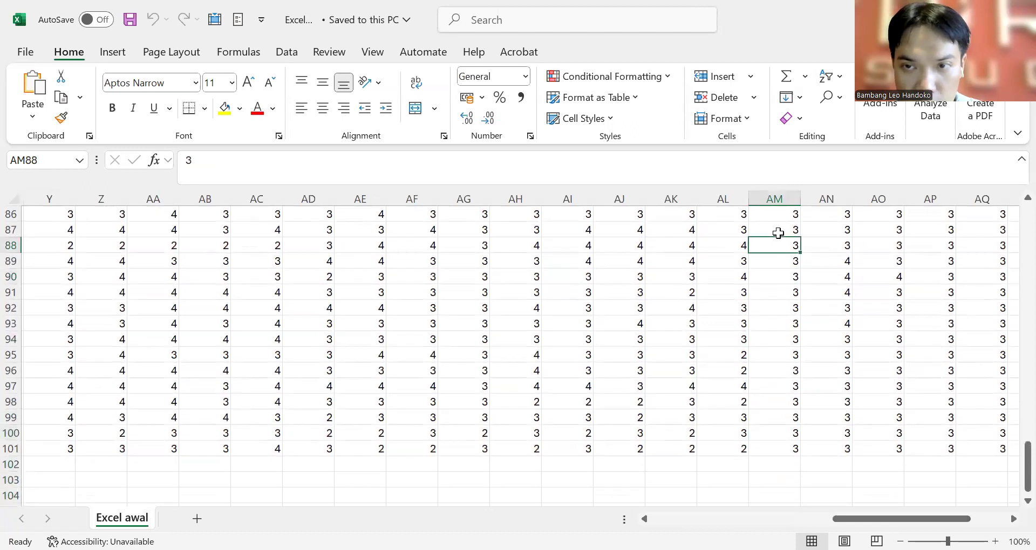
{"action": "key", "text": "Up"}
{"action": "key", "text": "Up"}
{"action": "key", "text": "Up"}
{"action": "key", "text": "Up"}
{"action": "key", "text": "Up"}
{"action": "key", "text": "Up"}
{"action": "key", "text": "Up"}
{"action": "key", "text": "Up"}
{"action": "key", "text": "Up"}
{"action": "key", "text": "Up"}
{"action": "key", "text": "Up"}
{"action": "key", "text": "Up"}
{"action": "key", "text": "Up"}
{"action": "key", "text": "Up"}
{"action": "key", "text": "Up"}
{"action": "key", "text": "Up"}
{"action": "key", "text": "Up"}
{"action": "key", "text": "Up"}
{"action": "key", "text": "Up"}
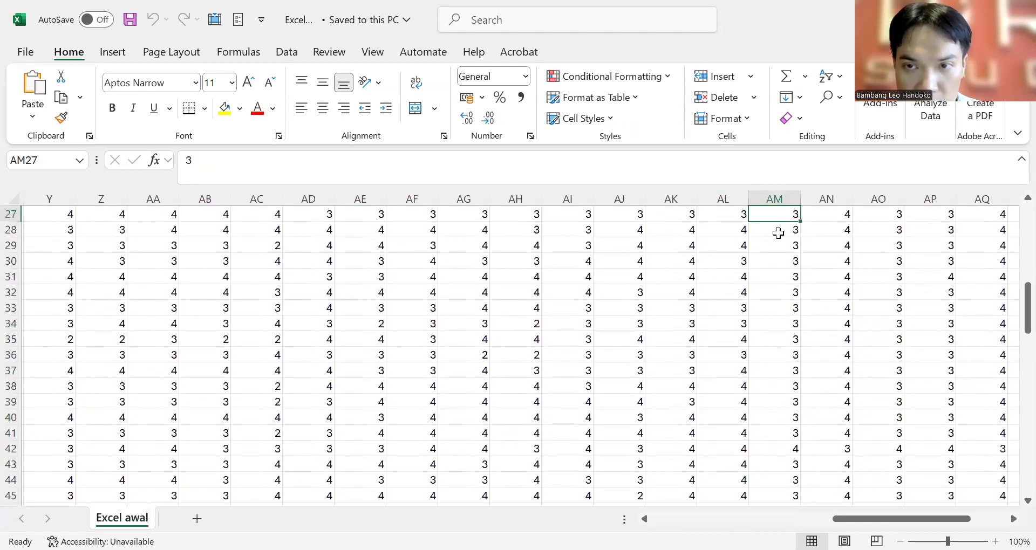
{"action": "key", "text": "Up"}
{"action": "key", "text": "Up"}
{"action": "key", "text": "Up"}
{"action": "key", "text": "Up"}
{"action": "key", "text": "Up"}
{"action": "key", "text": "Up"}
{"action": "key", "text": "Up"}
{"action": "key", "text": "Up"}
{"action": "key", "text": "Up"}
{"action": "key", "text": "Up"}
{"action": "key", "text": "Up"}
{"action": "key", "text": "Up"}
{"action": "key", "text": "Down"}
{"action": "key", "text": "Down"}
{"action": "key", "text": "Down"}
{"action": "key", "text": "Down"}
{"action": "key", "text": "Down"}
{"action": "key", "text": "Down"}
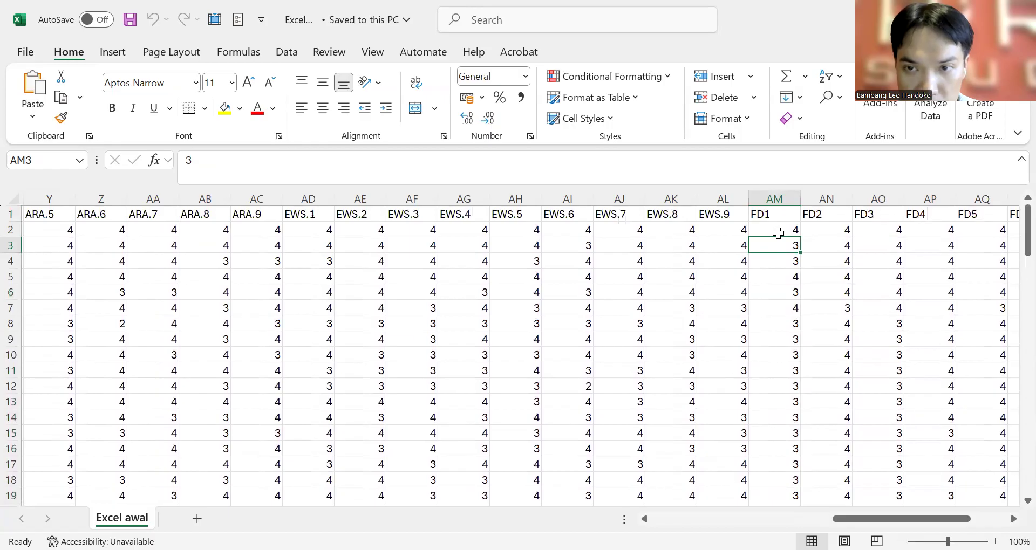
Step: Examine the FD3 indicator's values in column AO row by row, from cell AO2 down past the last record
{"action": "key", "text": "Right"}
{"action": "key", "text": "Right"}
{"action": "key", "text": "Right"}
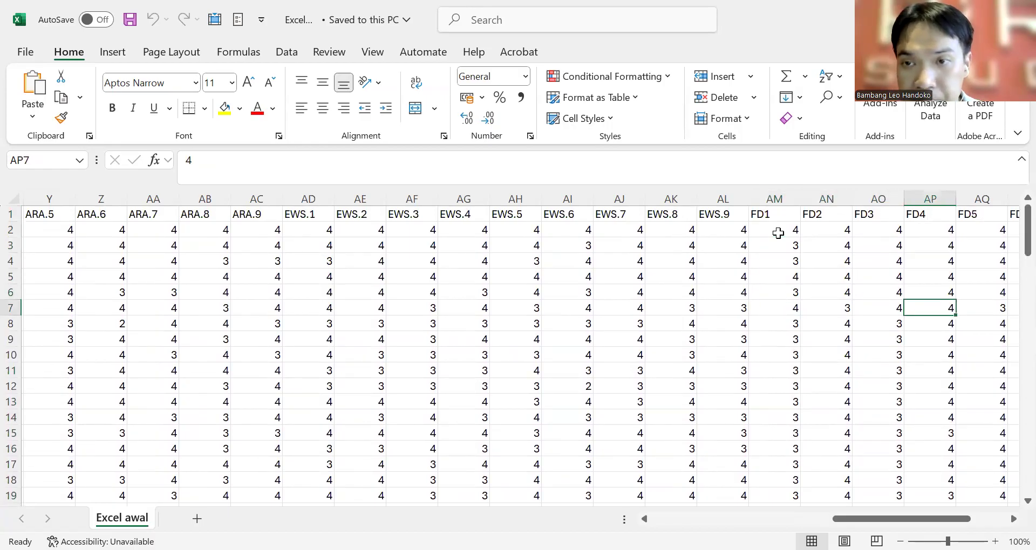
{"action": "key", "text": "Left"}
{"action": "key", "text": "Up"}
{"action": "key", "text": "Up"}
{"action": "key", "text": "Up"}
{"action": "key", "text": "Up"}
{"action": "key", "text": "Up"}
{"action": "key", "text": "Down"}
{"action": "key", "text": "Down"}
{"action": "key", "text": "Down"}
{"action": "key", "text": "Down"}
{"action": "key", "text": "Down"}
{"action": "key", "text": "Down"}
{"action": "key", "text": "Down"}
{"action": "key", "text": "Down"}
{"action": "key", "text": "Down"}
{"action": "key", "text": "Down"}
{"action": "key", "text": "Down"}
{"action": "key", "text": "Down"}
{"action": "key", "text": "Down"}
{"action": "key", "text": "Down"}
{"action": "key", "text": "Down"}
{"action": "key", "text": "Down"}
{"action": "key", "text": "Down"}
{"action": "key", "text": "Down"}
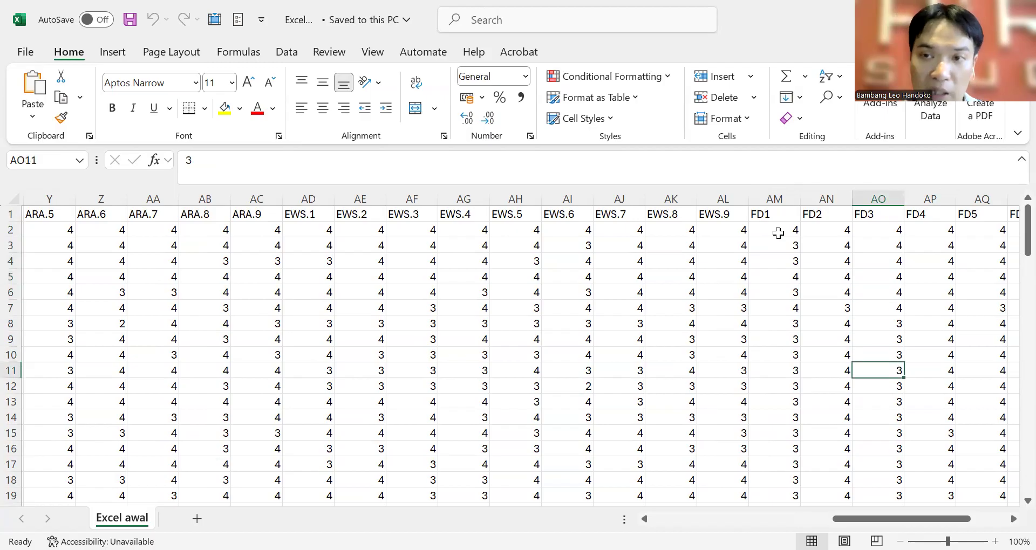
{"action": "key", "text": "Down"}
{"action": "key", "text": "Down"}
{"action": "key", "text": "Down"}
{"action": "key", "text": "Down"}
{"action": "key", "text": "Down"}
{"action": "key", "text": "Down"}
{"action": "key", "text": "Down"}
{"action": "key", "text": "Down"}
{"action": "key", "text": "Down"}
{"action": "key", "text": "Down"}
{"action": "key", "text": "Down"}
{"action": "key", "text": "Down"}
{"action": "key", "text": "Down"}
{"action": "key", "text": "Down"}
{"action": "key", "text": "Down"}
{"action": "key", "text": "Down"}
{"action": "key", "text": "Down"}
{"action": "key", "text": "Down"}
{"action": "key", "text": "Down"}
{"action": "key", "text": "Down"}
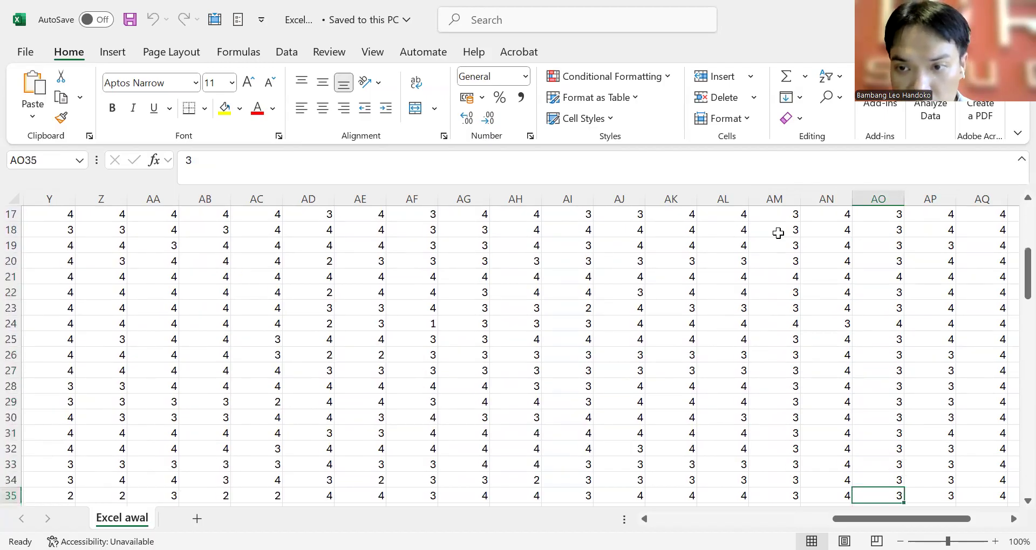
{"action": "key", "text": "Down"}
{"action": "key", "text": "Down"}
{"action": "key", "text": "Down"}
{"action": "key", "text": "Down"}
{"action": "key", "text": "Down"}
{"action": "key", "text": "Down"}
{"action": "key", "text": "Down"}
{"action": "key", "text": "Down"}
{"action": "key", "text": "Down"}
{"action": "key", "text": "Down"}
{"action": "key", "text": "Down"}
{"action": "key", "text": "Down"}
{"action": "key", "text": "Down"}
{"action": "key", "text": "Down"}
{"action": "key", "text": "Down"}
{"action": "key", "text": "Down"}
{"action": "key", "text": "Down"}
{"action": "key", "text": "Down"}
{"action": "key", "text": "Down"}
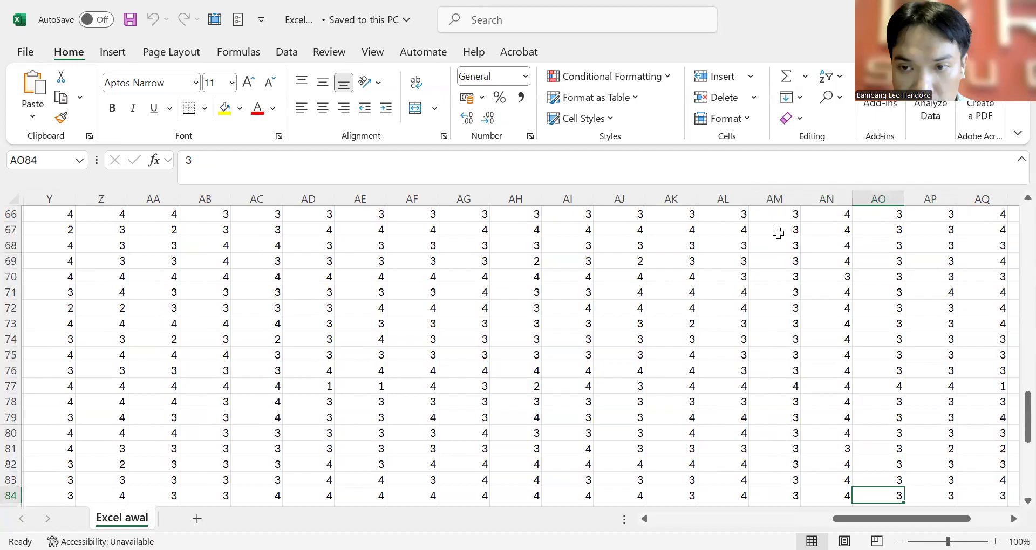
{"action": "key", "text": "Up"}
{"action": "key", "text": "Up"}
{"action": "key", "text": "Up"}
{"action": "key", "text": "Up"}
{"action": "key", "text": "Up"}
{"action": "key", "text": "Up"}
{"action": "key", "text": "Up"}
{"action": "key", "text": "Up"}
{"action": "key", "text": "Up"}
{"action": "key", "text": "Up"}
{"action": "key", "text": "Up"}
{"action": "key", "text": "Up"}
{"action": "key", "text": "Up"}
{"action": "key", "text": "Up"}
{"action": "key", "text": "Up"}
{"action": "key", "text": "Up"}
{"action": "key", "text": "Up"}
{"action": "key", "text": "Up"}
{"action": "key", "text": "Up"}
{"action": "key", "text": "Up"}
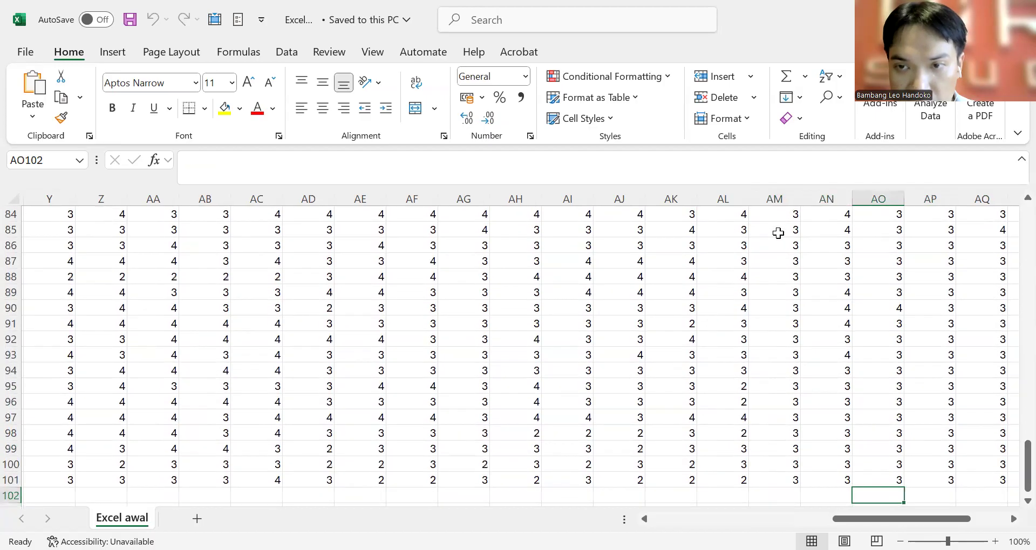
Step: Recheck the FD3 values in column AO from the last record back up toward the first rows
{"action": "key", "text": "Up"}
{"action": "key", "text": "Up"}
{"action": "key", "text": "Up"}
{"action": "key", "text": "Up"}
{"action": "key", "text": "Up"}
{"action": "key", "text": "Up"}
{"action": "key", "text": "Up"}
{"action": "key", "text": "Up"}
{"action": "key", "text": "Up"}
{"action": "key", "text": "Up"}
{"action": "key", "text": "Up"}
{"action": "key", "text": "Up"}
{"action": "key", "text": "Up"}
{"action": "key", "text": "Up"}
{"action": "key", "text": "Up"}
{"action": "key", "text": "Up"}
{"action": "key", "text": "Up"}
{"action": "key", "text": "Up"}
{"action": "key", "text": "Up"}
{"action": "key", "text": "Up"}
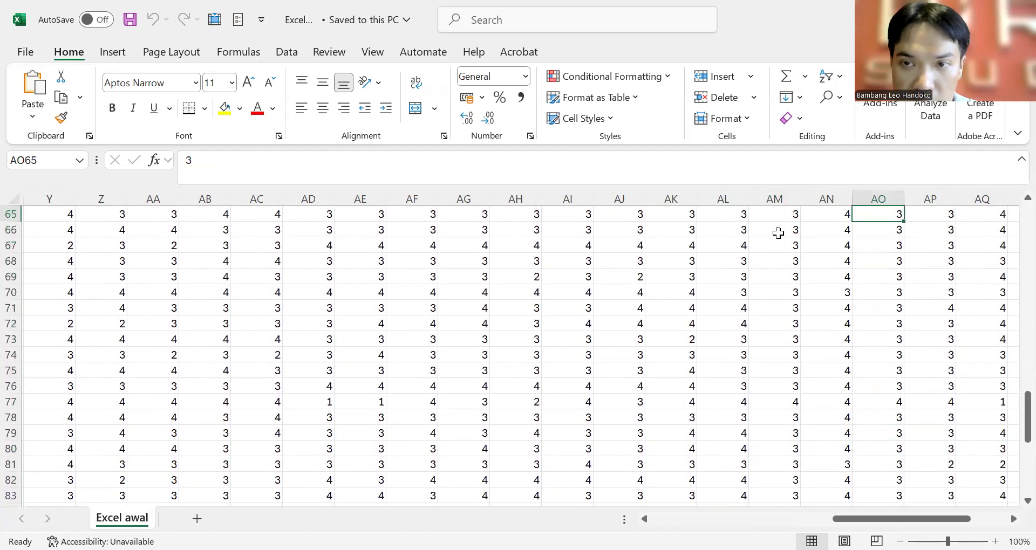
{"action": "key", "text": "Up"}
{"action": "key", "text": "Up"}
{"action": "key", "text": "Up"}
{"action": "key", "text": "Up"}
{"action": "key", "text": "Up"}
{"action": "key", "text": "Up"}
{"action": "key", "text": "Up"}
{"action": "key", "text": "Up"}
{"action": "key", "text": "Up"}
{"action": "key", "text": "Up"}
{"action": "key", "text": "Up"}
{"action": "key", "text": "Up"}
{"action": "key", "text": "Up"}
{"action": "key", "text": "Up"}
{"action": "key", "text": "Up"}
{"action": "key", "text": "Up"}
{"action": "key", "text": "Up"}
{"action": "key", "text": "Up"}
{"action": "key", "text": "Up"}
{"action": "key", "text": "Up"}
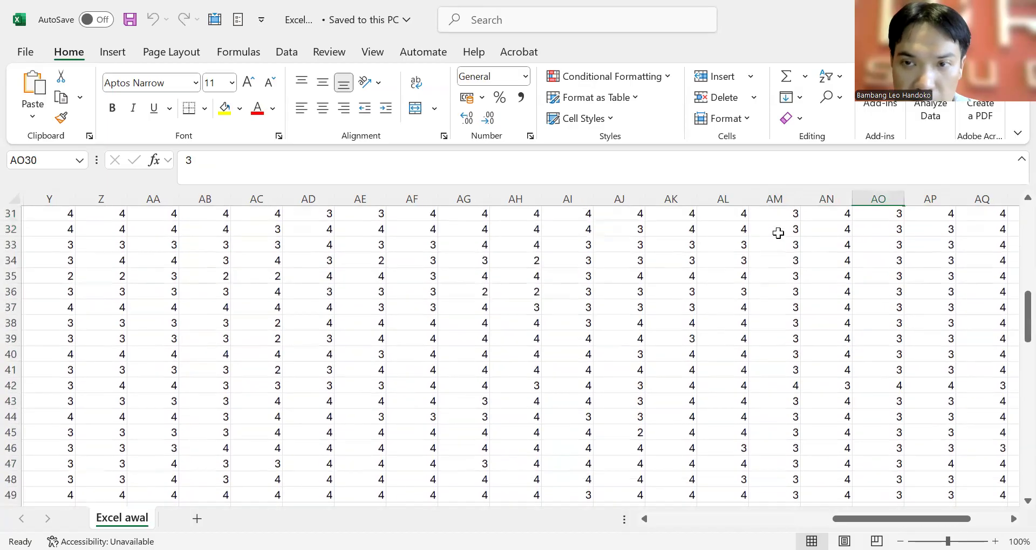
{"action": "key", "text": "Up"}
{"action": "key", "text": "Up"}
{"action": "key", "text": "Up"}
{"action": "key", "text": "Up"}
{"action": "key", "text": "Up"}
{"action": "key", "text": "Up"}
{"action": "key", "text": "Up"}
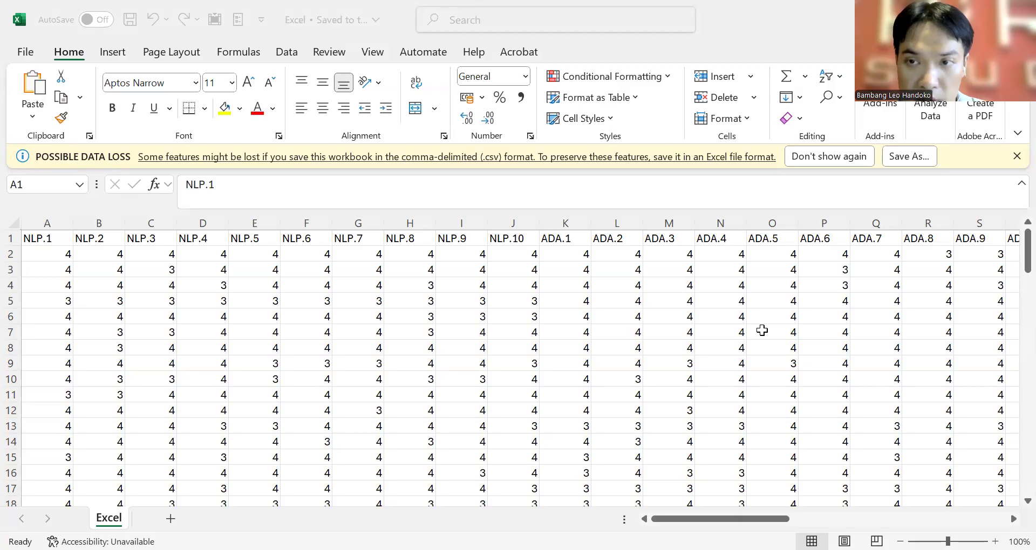
Step: Look across the CSV workbook's indicator columns from NLP through FD and locate FD1 in column AM
{"action": "left_click", "coordinate": [762, 330]}
{"action": "key", "text": "Right"}
{"action": "key", "text": "Right"}
{"action": "key", "text": "Right"}
{"action": "key", "text": "Right"}
{"action": "key", "text": "Right"}
{"action": "key", "text": "Right"}
{"action": "key", "text": "Right"}
{"action": "key", "text": "Right"}
{"action": "key", "text": "Right"}
{"action": "key", "text": "Right"}
{"action": "key", "text": "Right"}
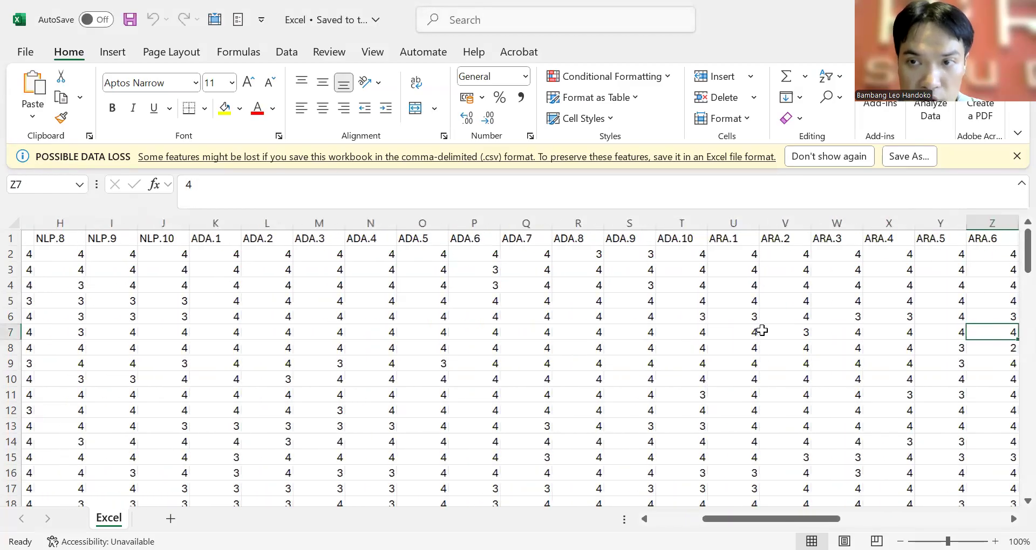
{"action": "key", "text": "Right"}
{"action": "key", "text": "Right"}
{"action": "key", "text": "Right"}
{"action": "key", "text": "Right"}
{"action": "key", "text": "Right"}
{"action": "key", "text": "Right"}
{"action": "key", "text": "Right"}
{"action": "key", "text": "Right"}
{"action": "key", "text": "Right"}
{"action": "key", "text": "Right"}
{"action": "key", "text": "Right"}
{"action": "key", "text": "Right"}
{"action": "key", "text": "Right"}
{"action": "key", "text": "Right"}
{"action": "key", "text": "Right"}
{"action": "key", "text": "Right"}
{"action": "key", "text": "Right"}
{"action": "key", "text": "Right"}
{"action": "key", "text": "Left"}
{"action": "key", "text": "Left"}
{"action": "key", "text": "Left"}
{"action": "key", "text": "Left"}
{"action": "key", "text": "Left"}
Step: Examine the CSV workbook's FD1 values in column AM row by row, down past the last record in row 100
{"action": "key", "text": "Up"}
{"action": "key", "text": "Down"}
{"action": "key", "text": "Down"}
{"action": "key", "text": "Down"}
{"action": "key", "text": "Down"}
{"action": "key", "text": "Down"}
{"action": "key", "text": "Down"}
{"action": "key", "text": "Down"}
{"action": "key", "text": "Down"}
{"action": "key", "text": "Down"}
{"action": "key", "text": "Down"}
{"action": "key", "text": "Down"}
{"action": "key", "text": "Down"}
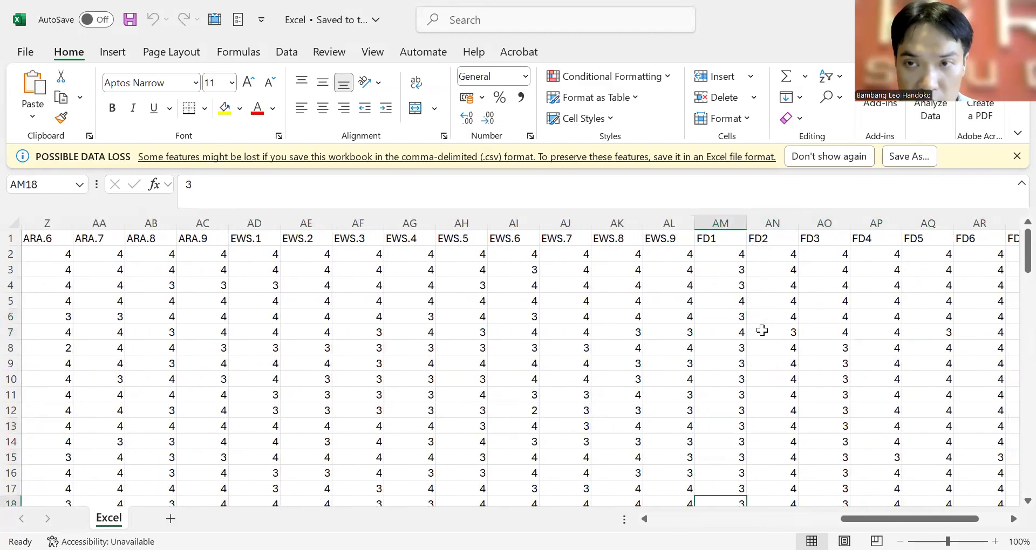
{"action": "key", "text": "Down"}
{"action": "key", "text": "Down"}
{"action": "key", "text": "Down"}
{"action": "key", "text": "Down"}
{"action": "key", "text": "Down"}
{"action": "key", "text": "Down"}
{"action": "key", "text": "Down"}
{"action": "key", "text": "Down"}
{"action": "key", "text": "Down"}
{"action": "key", "text": "Down"}
{"action": "key", "text": "Down"}
{"action": "key", "text": "Down"}
{"action": "key", "text": "Down"}
{"action": "key", "text": "Down"}
{"action": "key", "text": "Down"}
{"action": "key", "text": "Down"}
{"action": "key", "text": "Down"}
{"action": "key", "text": "Down"}
{"action": "key", "text": "Down"}
{"action": "key", "text": "Down"}
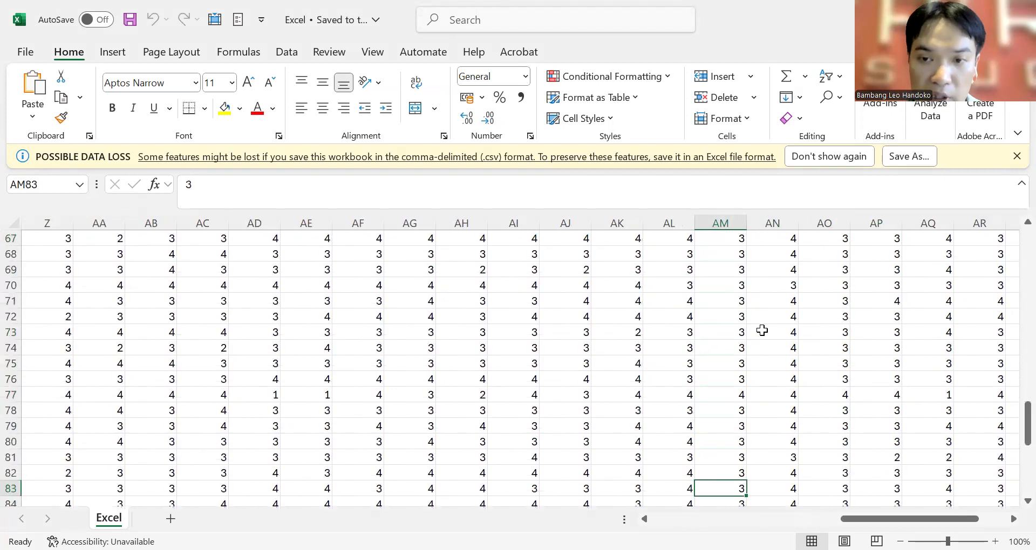
{"action": "key", "text": "Down"}
{"action": "key", "text": "Down"}
{"action": "key", "text": "Down"}
{"action": "key", "text": "Down"}
{"action": "key", "text": "Down"}
{"action": "key", "text": "Down"}
{"action": "key", "text": "Down"}
{"action": "key", "text": "Down"}
{"action": "key", "text": "Down"}
{"action": "key", "text": "Down"}
{"action": "key", "text": "Down"}
{"action": "key", "text": "Down"}
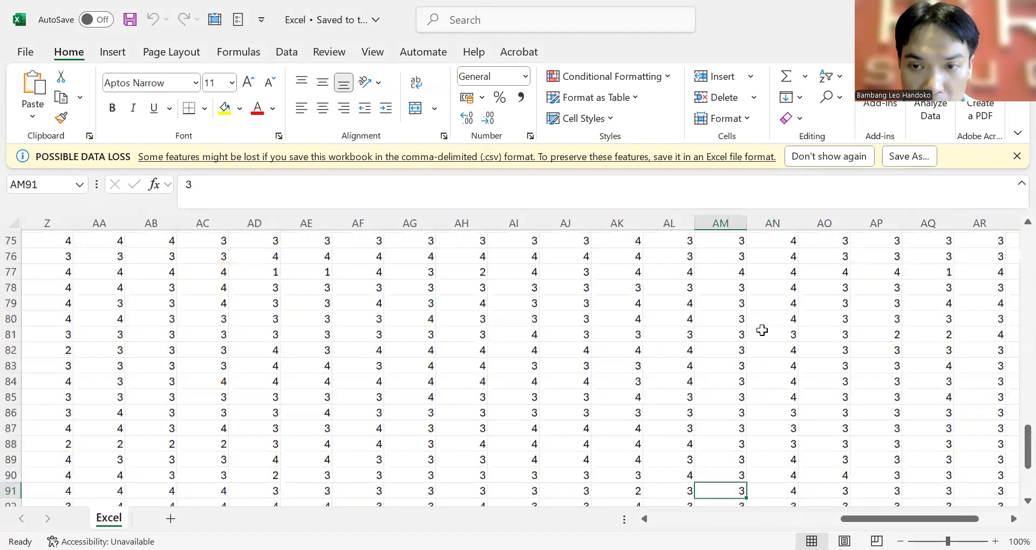
{"action": "key", "text": "Down"}
{"action": "key", "text": "Down"}
{"action": "key", "text": "Down"}
{"action": "key", "text": "Down"}
{"action": "key", "text": "Down"}
{"action": "key", "text": "Down"}
{"action": "key", "text": "Down"}
{"action": "key", "text": "Down"}
Step: Compare the FD1 entries near the last records with those in the neighbouring FD2 to FD4 columns
{"action": "key", "text": "Up"}
{"action": "key", "text": "Up"}
{"action": "key", "text": "Up"}
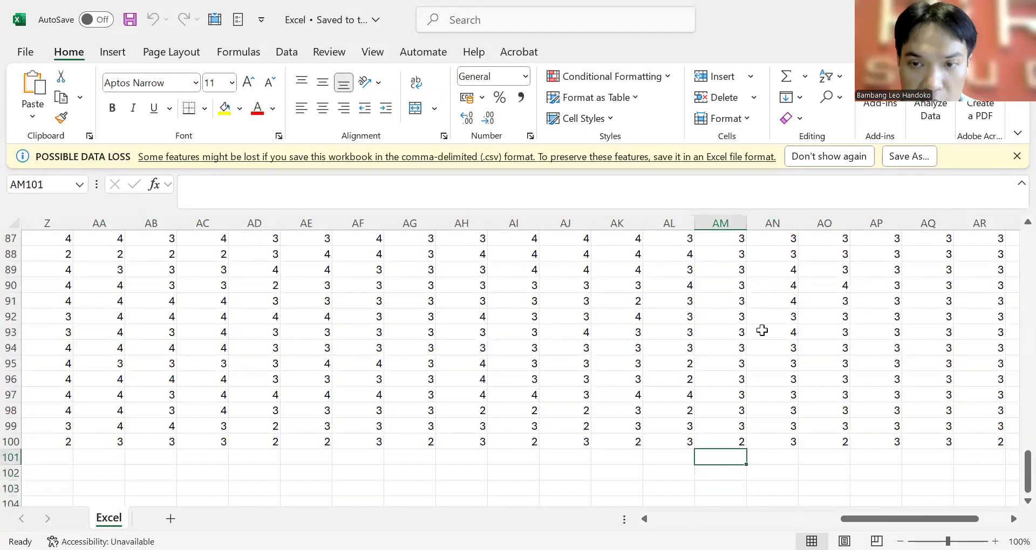
{"action": "key", "text": "Right"}
{"action": "key", "text": "Right"}
{"action": "key", "text": "Right"}
{"action": "key", "text": "Left"}
{"action": "key", "text": "Left"}
{"action": "key", "text": "Left"}
Step: Recheck the FD1 values in column AM from the last record back up to the first rows
{"action": "key", "text": "Up"}
{"action": "key", "text": "Up"}
{"action": "key", "text": "Up"}
{"action": "key", "text": "Up"}
{"action": "key", "text": "Up"}
{"action": "key", "text": "Up"}
{"action": "key", "text": "Up"}
{"action": "key", "text": "Up"}
{"action": "key", "text": "Up"}
{"action": "key", "text": "Up"}
{"action": "key", "text": "Up"}
{"action": "key", "text": "Up"}
{"action": "key", "text": "Up"}
{"action": "key", "text": "Up"}
{"action": "key", "text": "Up"}
{"action": "key", "text": "Up"}
{"action": "key", "text": "Up"}
{"action": "key", "text": "Up"}
{"action": "key", "text": "Up"}
{"action": "key", "text": "Up"}
{"action": "key", "text": "Up"}
{"action": "key", "text": "Up"}
{"action": "key", "text": "Up"}
{"action": "key", "text": "Up"}
{"action": "key", "text": "Up"}
{"action": "key", "text": "Up"}
{"action": "key", "text": "Up"}
{"action": "key", "text": "Up"}
{"action": "key", "text": "Up"}
{"action": "key", "text": "Up"}
{"action": "key", "text": "Up"}
{"action": "key", "text": "Up"}
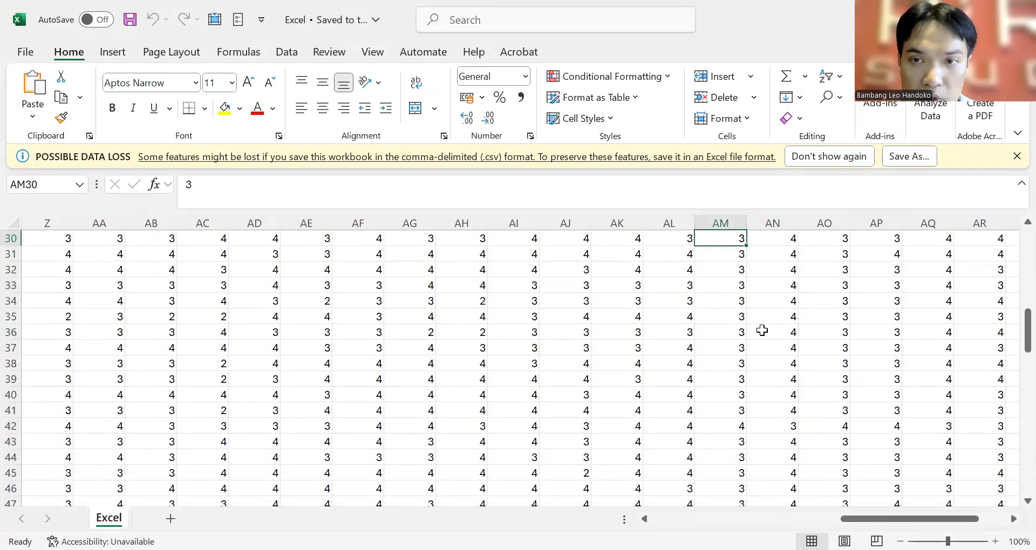
{"action": "key", "text": "Up"}
{"action": "key", "text": "Up"}
{"action": "key", "text": "Up"}
{"action": "key", "text": "Up"}
{"action": "key", "text": "Up"}
{"action": "key", "text": "Up"}
{"action": "key", "text": "Up"}
{"action": "key", "text": "Up"}
{"action": "key", "text": "Up"}
{"action": "key", "text": "Up"}
{"action": "key", "text": "Up"}
{"action": "key", "text": "Up"}
{"action": "key", "text": "Up"}
{"action": "key", "text": "Up"}
{"action": "key", "text": "Up"}
{"action": "key", "text": "Up"}
{"action": "key", "text": "Up"}
{"action": "key", "text": "Up"}
{"action": "key", "text": "Up"}
{"action": "key", "text": "Up"}
Step: Examine the FD3 values in column AO row by row from the first rows down past the middle records
{"action": "key", "text": "Right"}
{"action": "key", "text": "Right"}
{"action": "key", "text": "Down"}
{"action": "key", "text": "Down"}
{"action": "key", "text": "Down"}
{"action": "key", "text": "Down"}
{"action": "key", "text": "Down"}
{"action": "key", "text": "Down"}
{"action": "key", "text": "Down"}
{"action": "key", "text": "Down"}
{"action": "key", "text": "Down"}
{"action": "key", "text": "Down"}
{"action": "key", "text": "Down"}
{"action": "key", "text": "Down"}
{"action": "key", "text": "Down"}
{"action": "key", "text": "Down"}
{"action": "key", "text": "Down"}
{"action": "key", "text": "Down"}
{"action": "key", "text": "Down"}
{"action": "key", "text": "Down"}
{"action": "key", "text": "Down"}
{"action": "key", "text": "Down"}
{"action": "key", "text": "Down"}
{"action": "key", "text": "Down"}
{"action": "key", "text": "Down"}
{"action": "key", "text": "Down"}
{"action": "key", "text": "Down"}
{"action": "key", "text": "Down"}
{"action": "key", "text": "Down"}
{"action": "key", "text": "Down"}
{"action": "key", "text": "Down"}
{"action": "key", "text": "Down"}
{"action": "key", "text": "Down"}
{"action": "key", "text": "Down"}
{"action": "key", "text": "Down"}
{"action": "key", "text": "Down"}
{"action": "key", "text": "Down"}
{"action": "key", "text": "Down"}
{"action": "key", "text": "Down"}
{"action": "key", "text": "Down"}
{"action": "key", "text": "Down"}
{"action": "key", "text": "Down"}
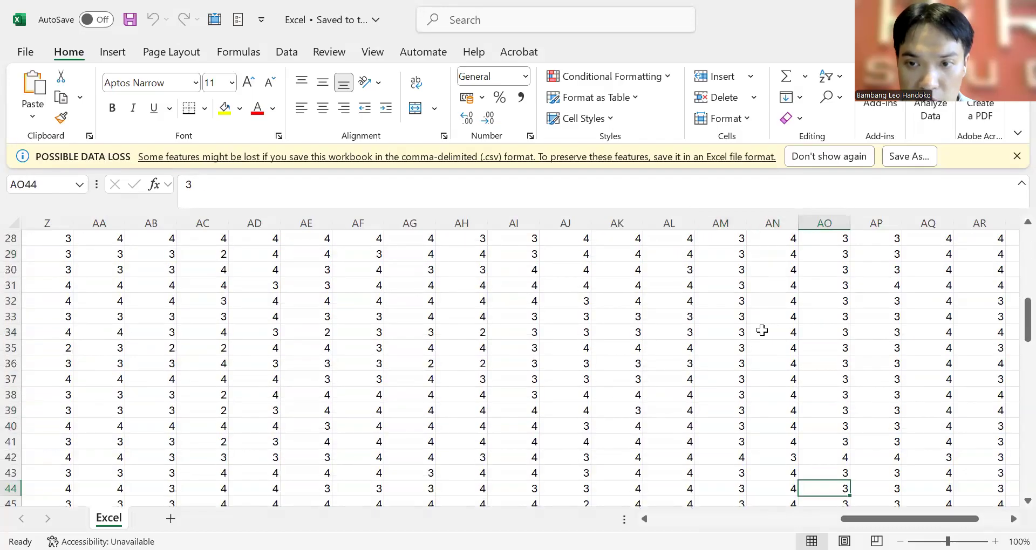
{"action": "key", "text": "Down"}
{"action": "key", "text": "Down"}
{"action": "key", "text": "Down"}
{"action": "key", "text": "Down"}
{"action": "key", "text": "Down"}
{"action": "key", "text": "Down"}
{"action": "key", "text": "Down"}
{"action": "key", "text": "Down"}
{"action": "key", "text": "Down"}
{"action": "key", "text": "Down"}
{"action": "key", "text": "Down"}
{"action": "key", "text": "Down"}
{"action": "key", "text": "Down"}
{"action": "key", "text": "Up"}
{"action": "key", "text": "Up"}
{"action": "key", "text": "Up"}
{"action": "key", "text": "Up"}
{"action": "key", "text": "Up"}
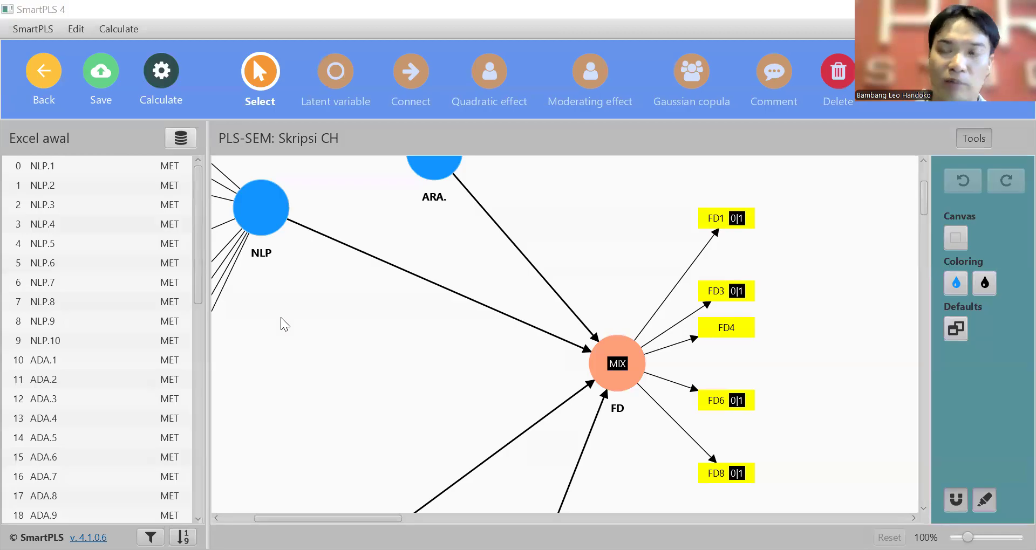
Step: In SmartPLS, compare the FD construct under the Excel awal and Excel data files, leaving Excel as the model's data file
{"action": "left_click", "coordinate": [181, 141]}
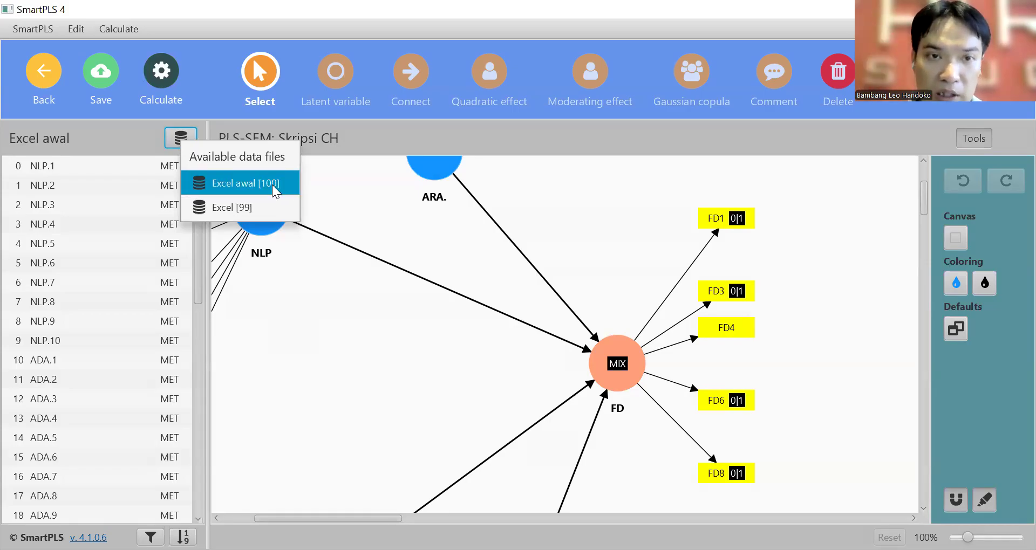
{"action": "left_click", "coordinate": [270, 205]}
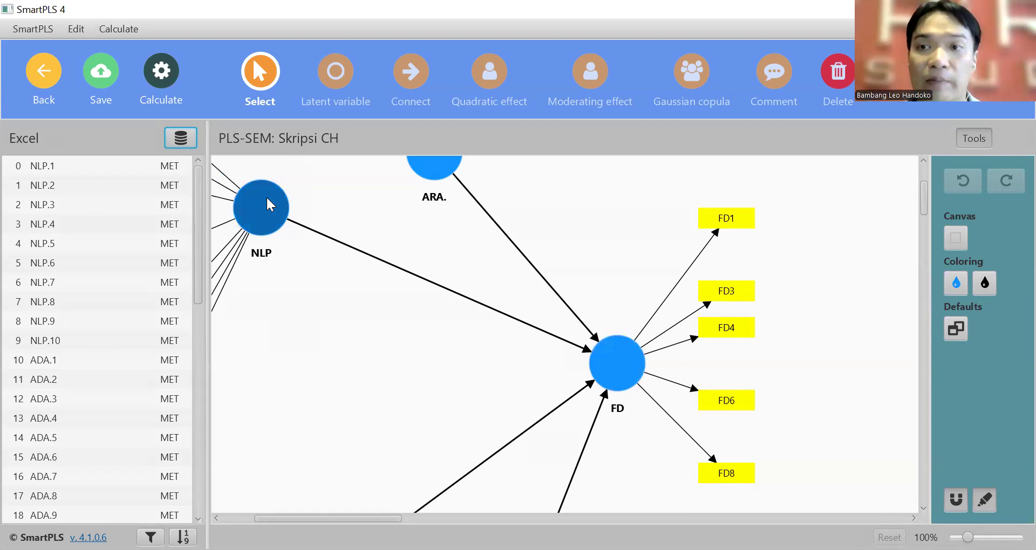
{"action": "left_click", "coordinate": [181, 138]}
{"action": "left_click", "coordinate": [221, 186]}
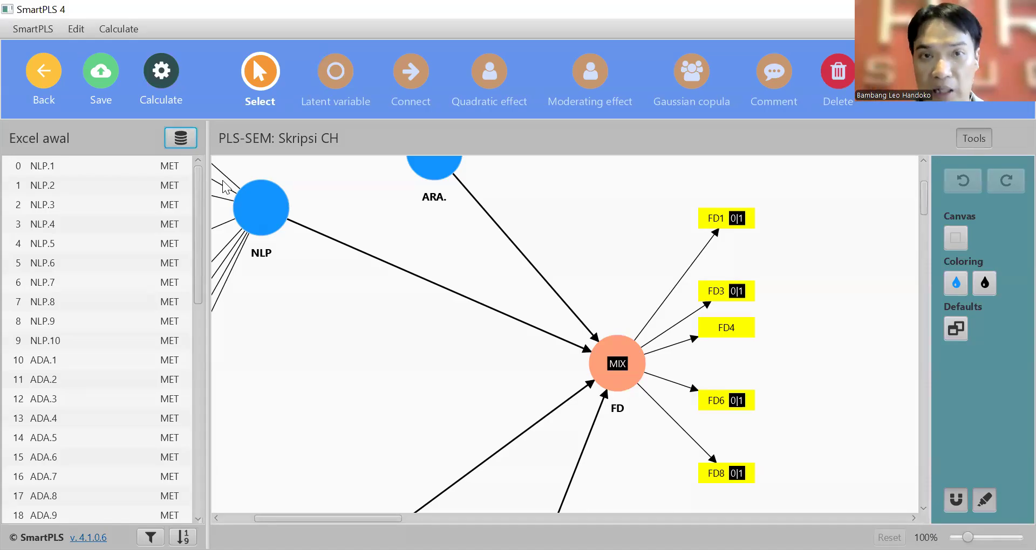
{"action": "left_click", "coordinate": [183, 138]}
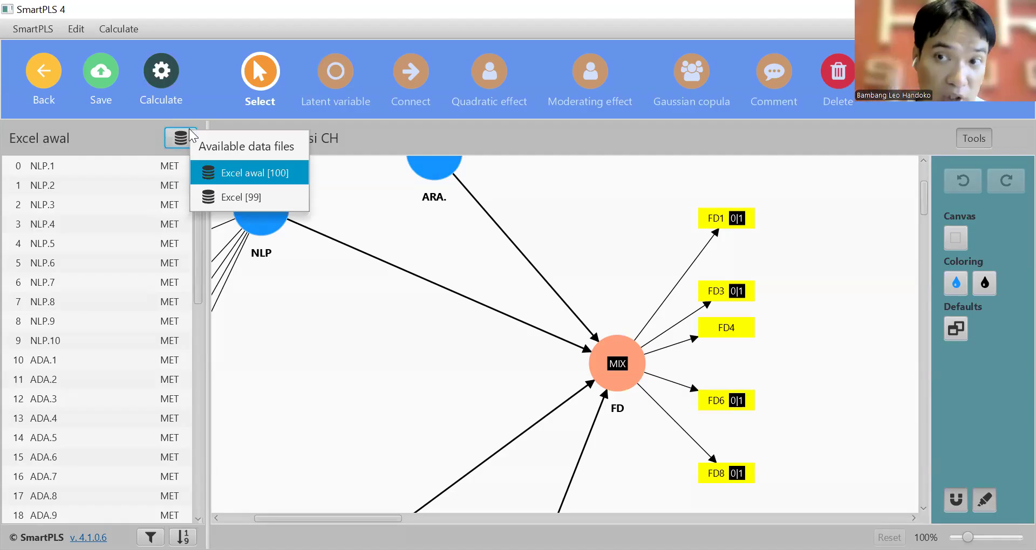
{"action": "left_click", "coordinate": [218, 197]}
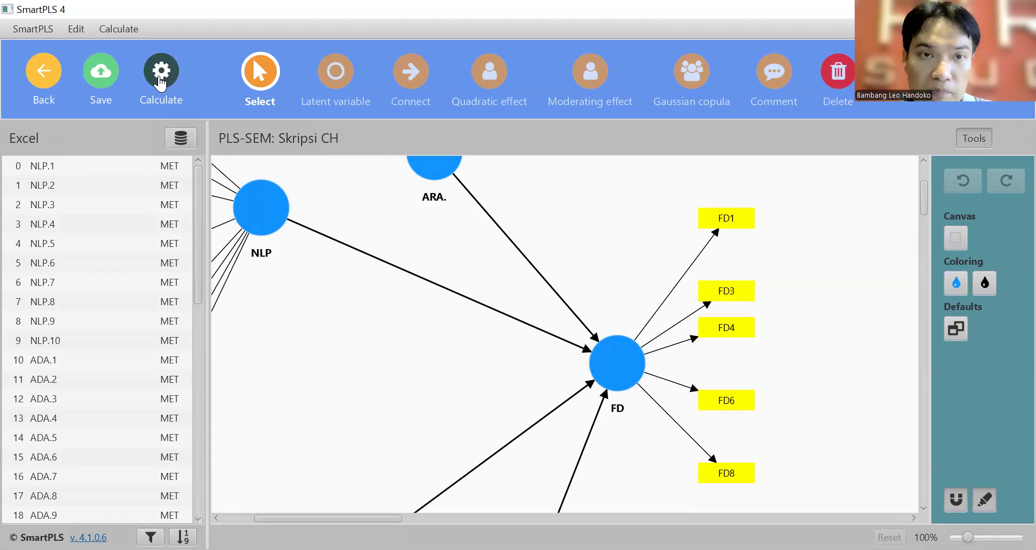
Step: Run the PLS-SEM algorithm on the Skripsi CH model with the Excel data file
{"action": "left_click", "coordinate": [180, 97]}
{"action": "left_click", "coordinate": [213, 120]}
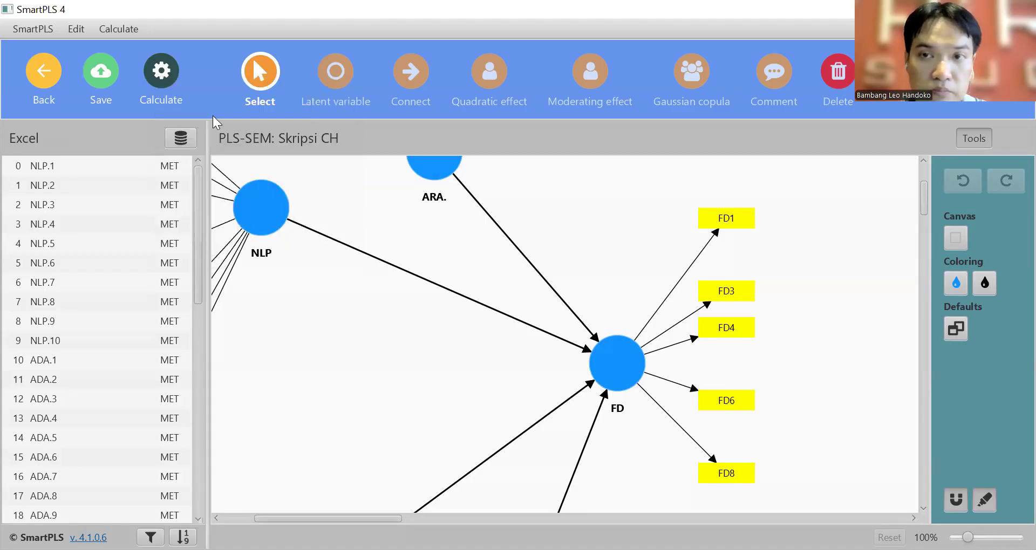
{"action": "key", "text": "Return"}
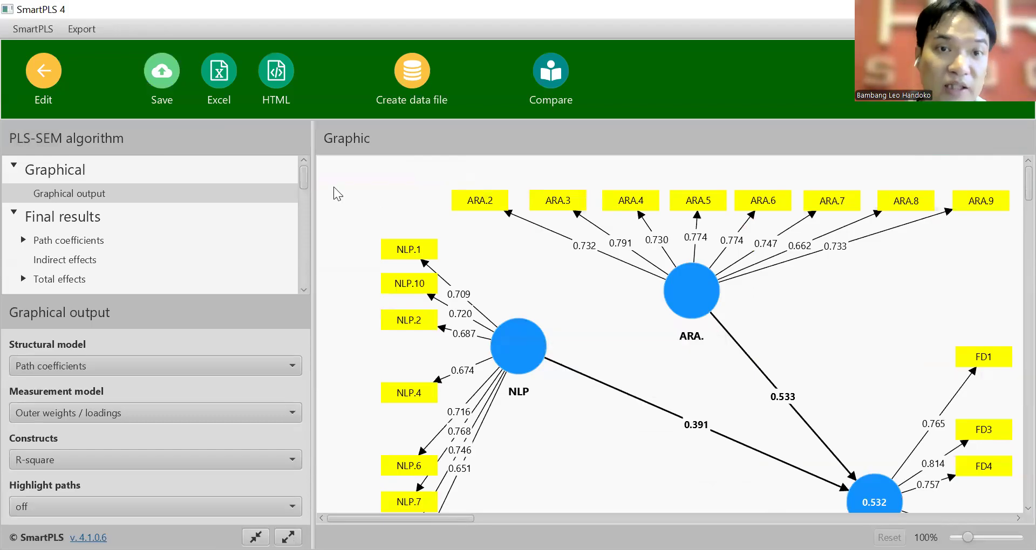
Step: Review the construct reliability and validity overview and the HTMT and Fornell-Larcker discriminant validity tables, and return to the model
{"action": "left_click_drag", "start_coordinate": [304, 174], "coordinate": [303, 219]}
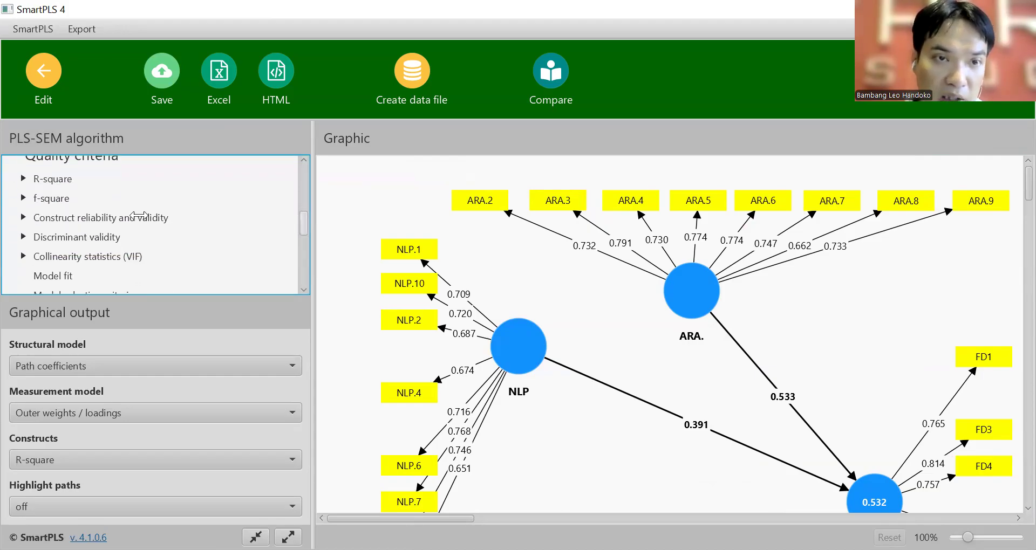
{"action": "left_click", "coordinate": [139, 217]}
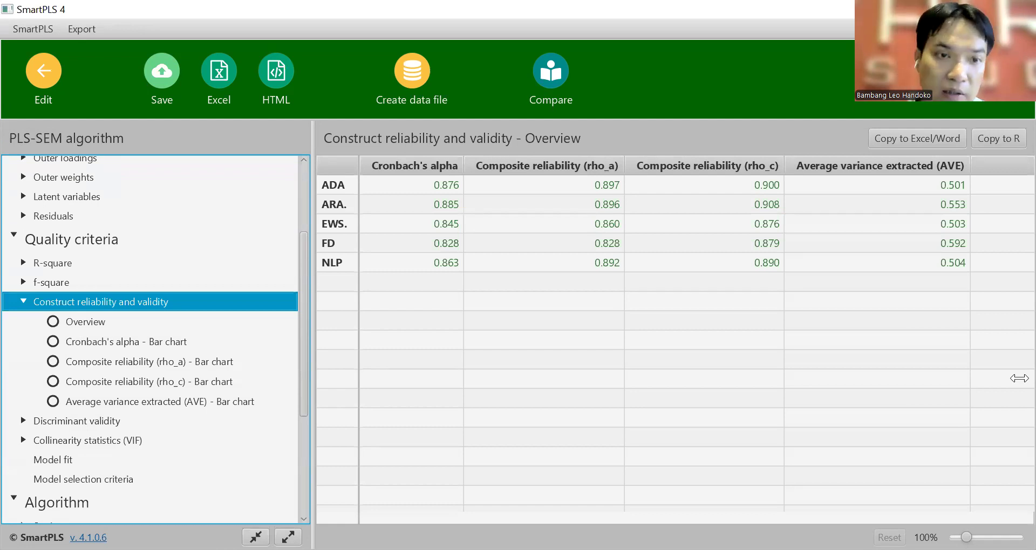
{"action": "left_click", "coordinate": [109, 420]}
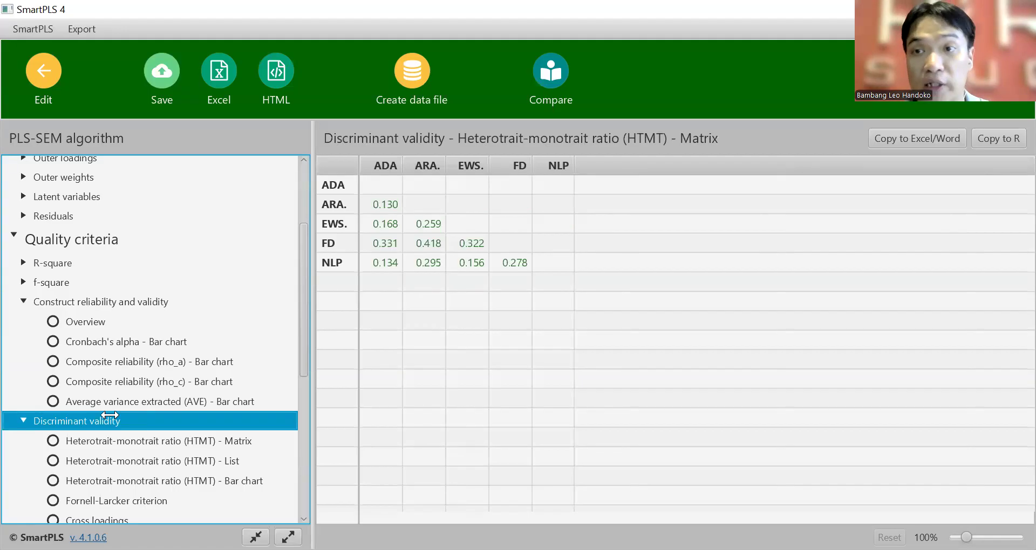
{"action": "left_click", "coordinate": [143, 499]}
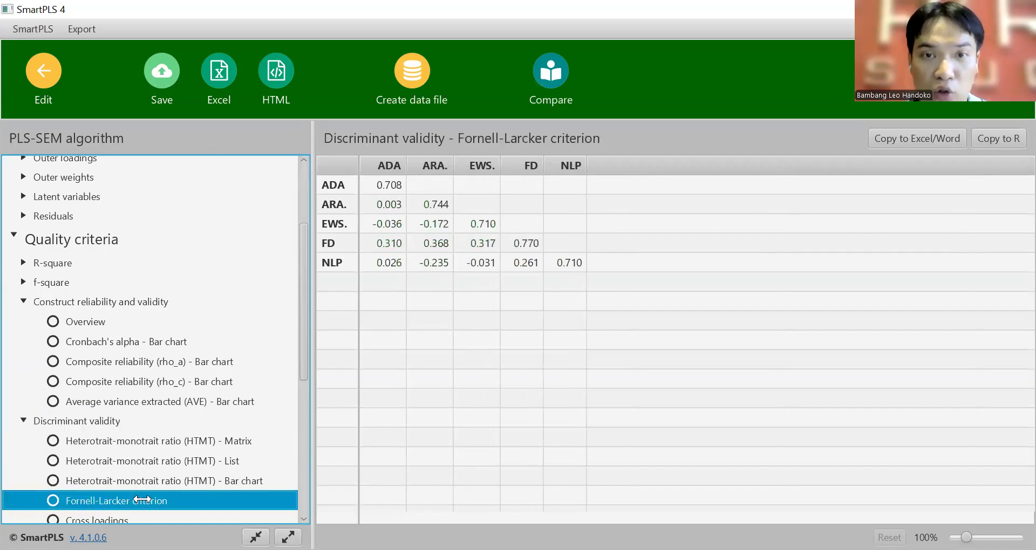
{"action": "left_click", "coordinate": [185, 440]}
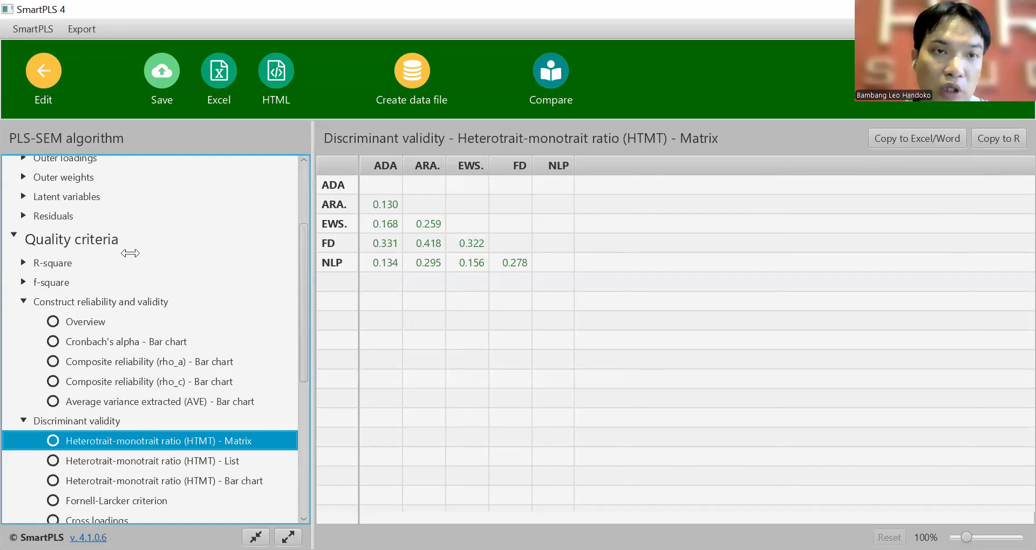
{"action": "left_click", "coordinate": [39, 72]}
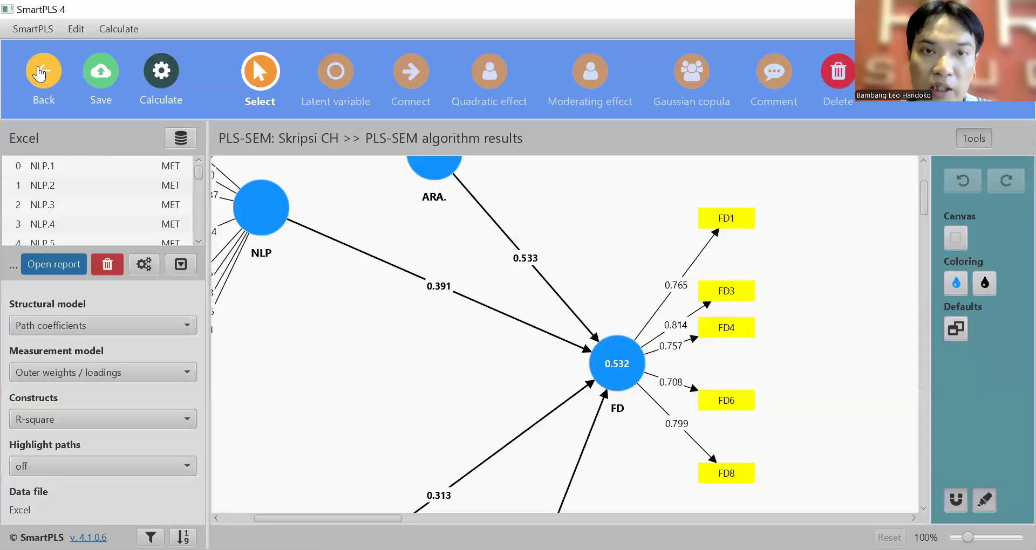
{"action": "left_click", "coordinate": [172, 77]}
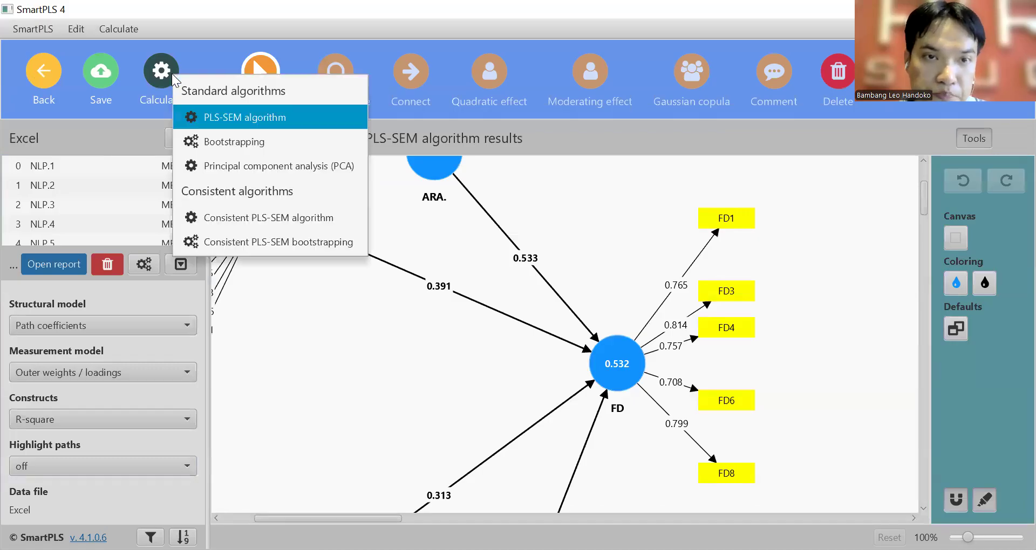
{"action": "left_click", "coordinate": [249, 144]}
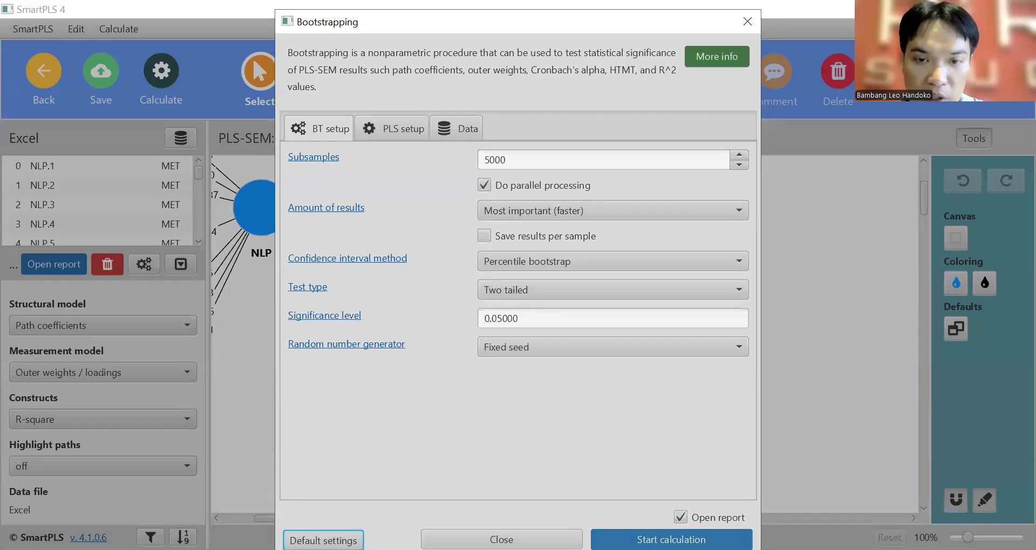
{"action": "left_click", "coordinate": [430, 537]}
Step: Inspect the outer loadings and path coefficients of the NLP, ARA, ADA, EWS and FD constructs across the model canvas
{"action": "left_click_drag", "start_coordinate": [370, 520], "coordinate": [338, 520]}
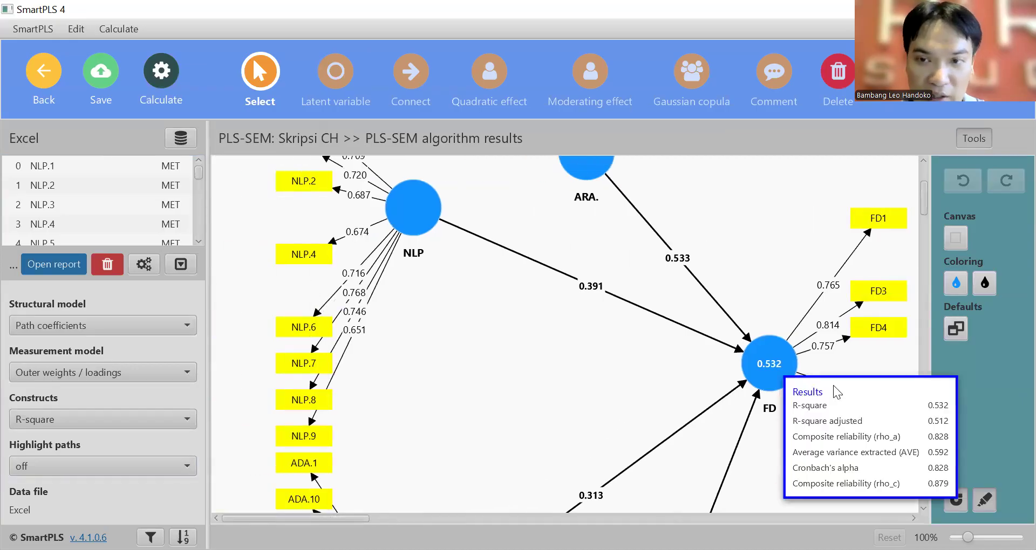
{"action": "left_click_drag", "start_coordinate": [923, 198], "coordinate": [923, 176]}
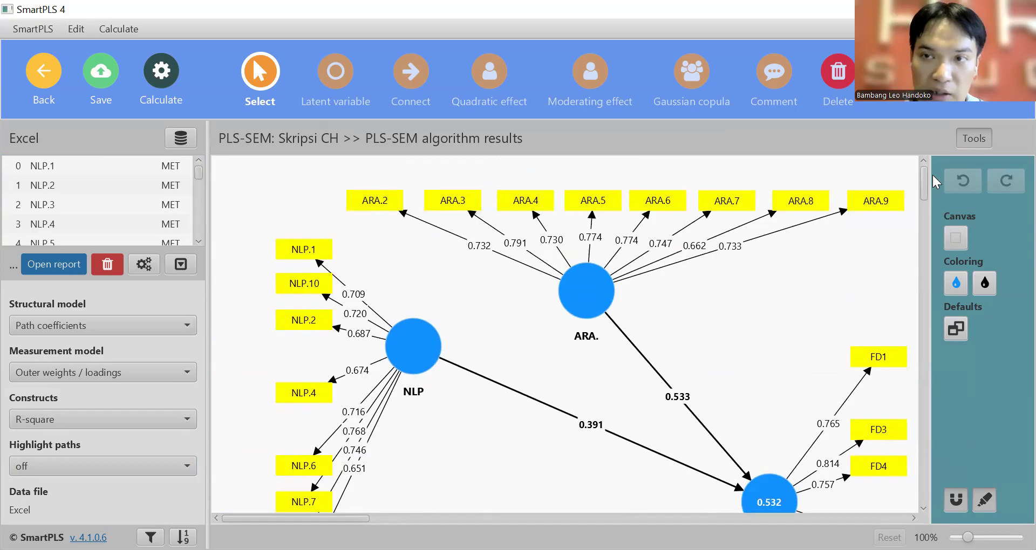
{"action": "left_click_drag", "start_coordinate": [921, 175], "coordinate": [914, 227]}
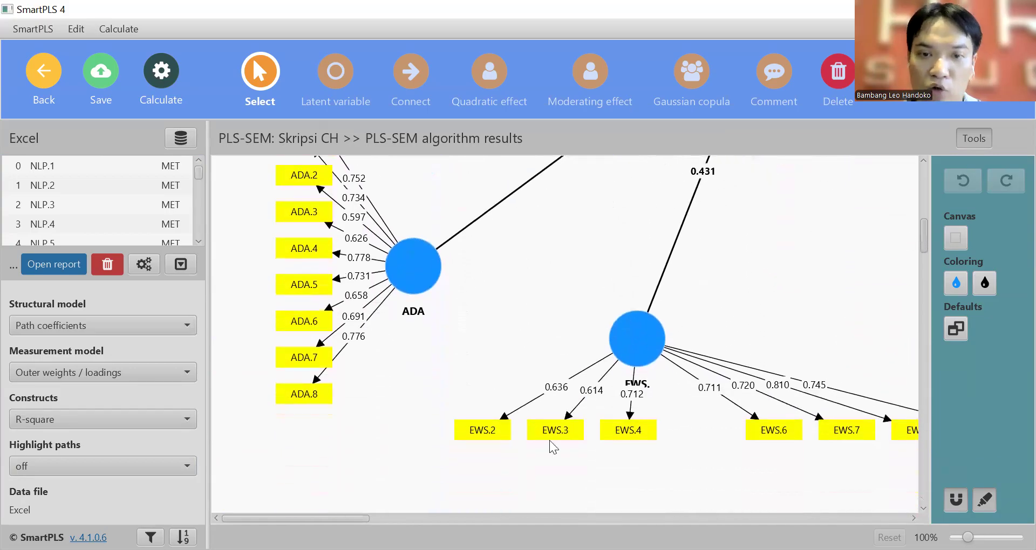
{"action": "left_click", "coordinate": [386, 519]}
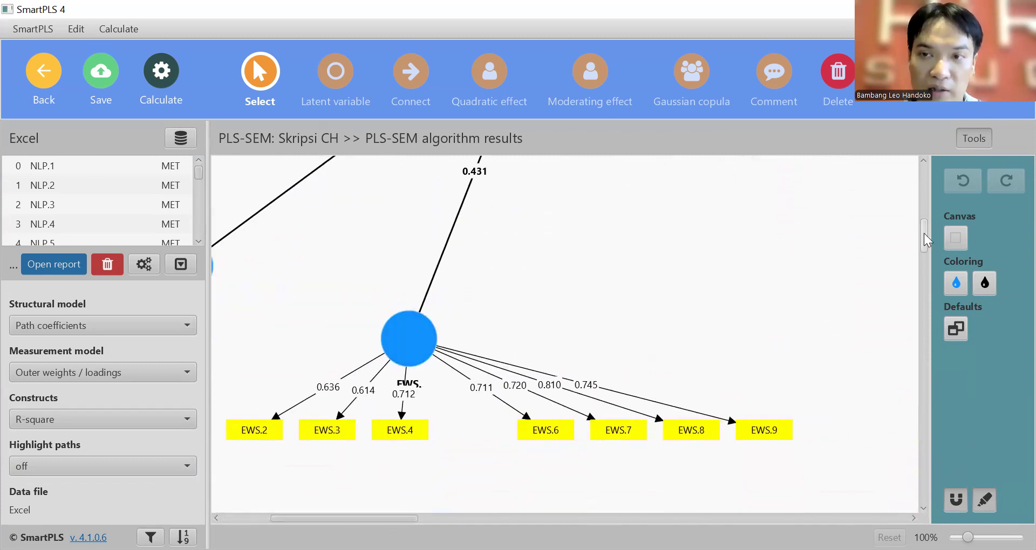
{"action": "left_click_drag", "start_coordinate": [924, 221], "coordinate": [924, 189]}
{"action": "mouse_move", "coordinate": [421, 278]}
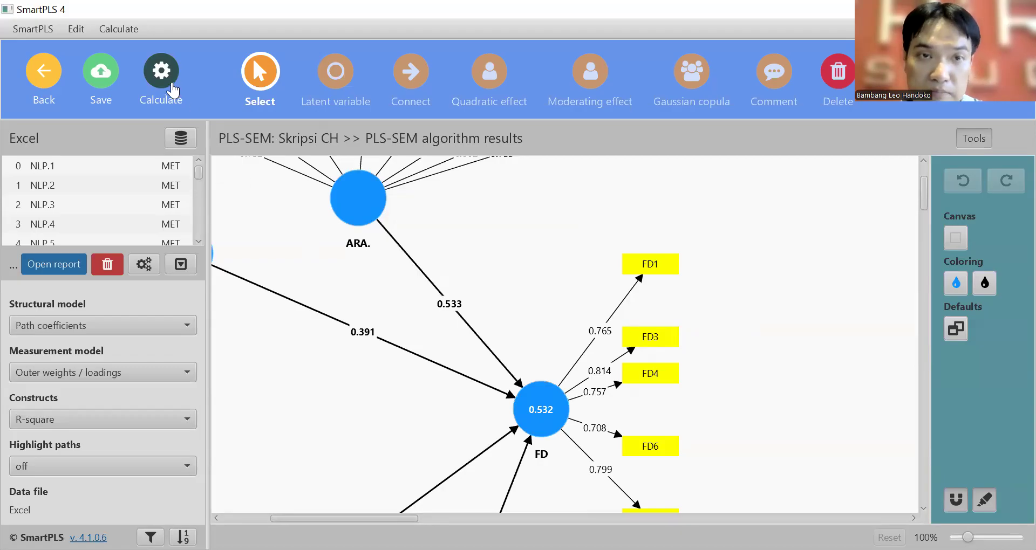
Step: Run Bootstrapping with its existing settings and open the path coefficients table of T values and p values
{"action": "left_click", "coordinate": [173, 93]}
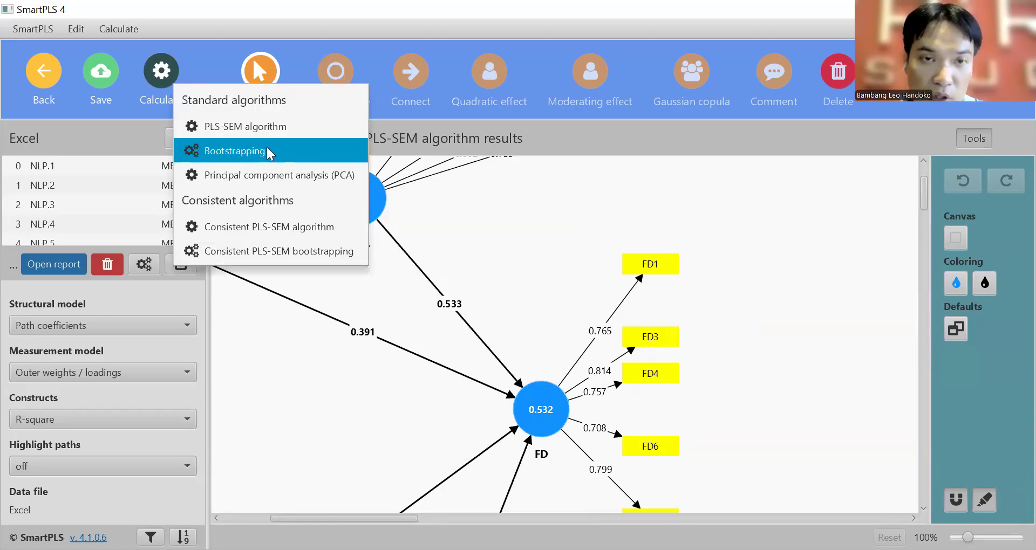
{"action": "left_click", "coordinate": [268, 152]}
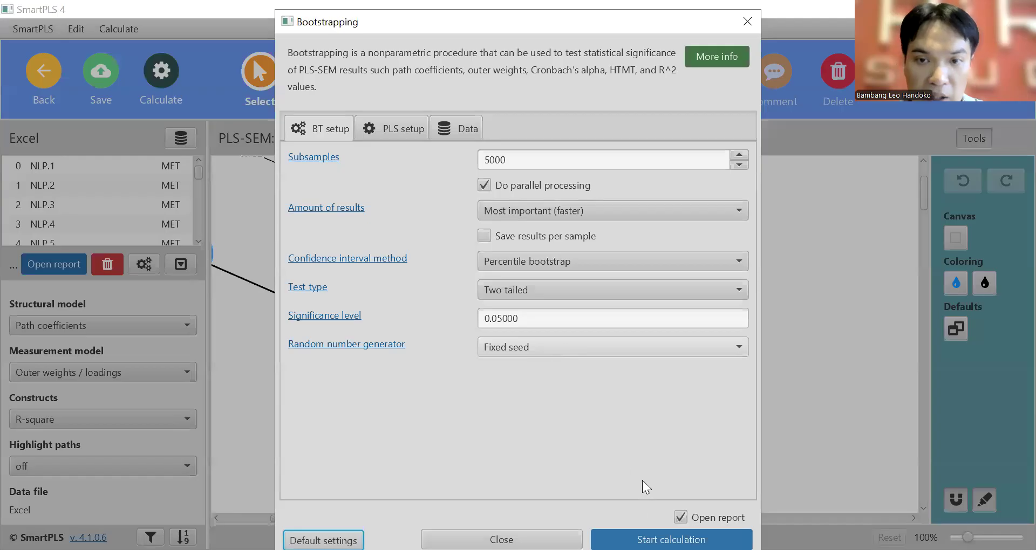
{"action": "left_click", "coordinate": [671, 540]}
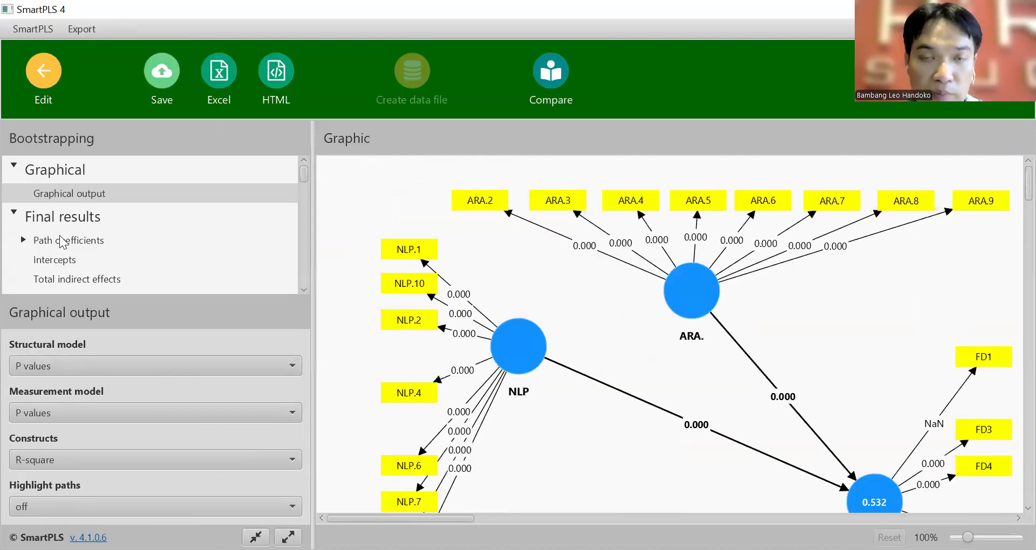
{"action": "left_click", "coordinate": [62, 242]}
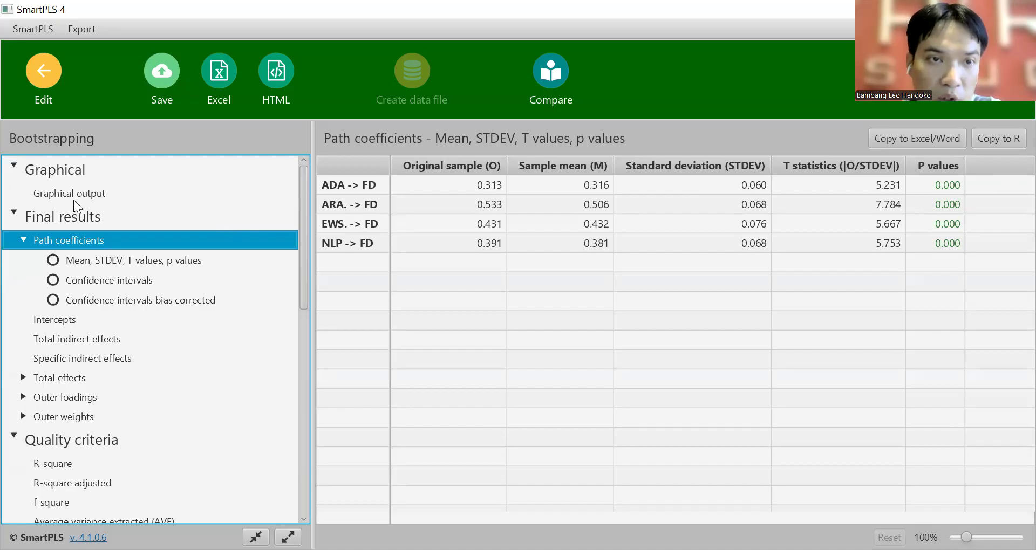
Step: Return to the model, rerun the PLS-SEM algorithm and inspect the FD construct's loadings in the graphical output
{"action": "left_click", "coordinate": [43, 71]}
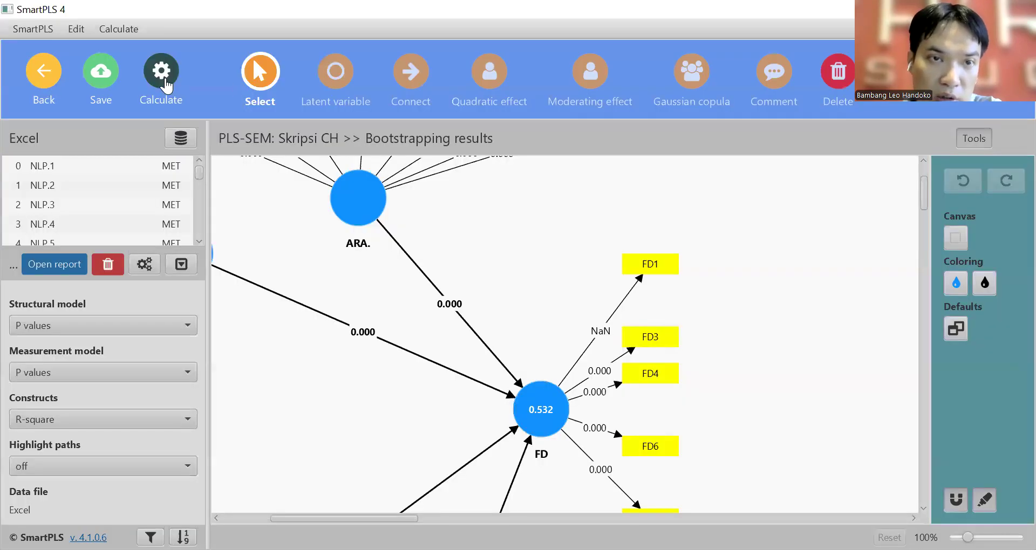
{"action": "left_click", "coordinate": [166, 86]}
{"action": "left_click", "coordinate": [221, 121]}
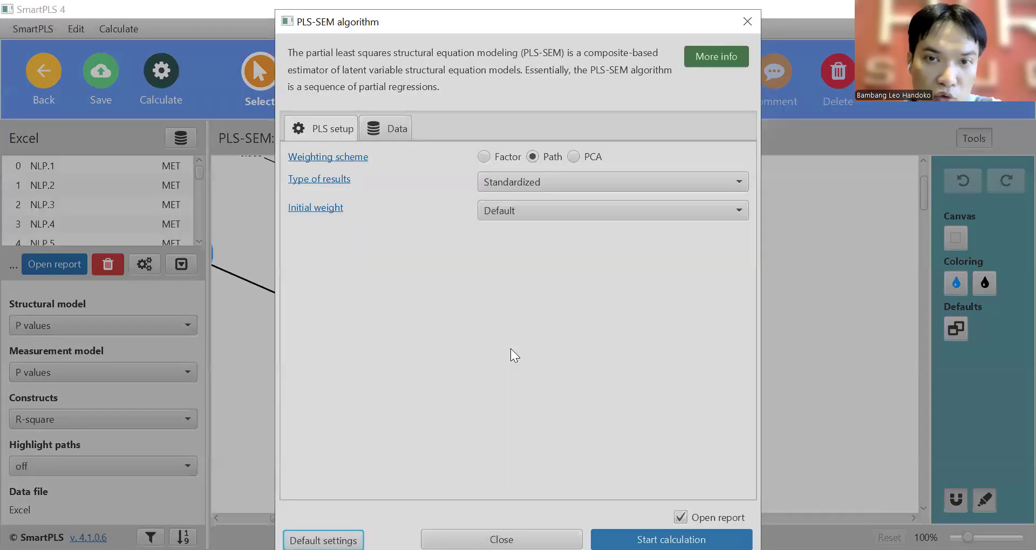
{"action": "left_click", "coordinate": [671, 539]}
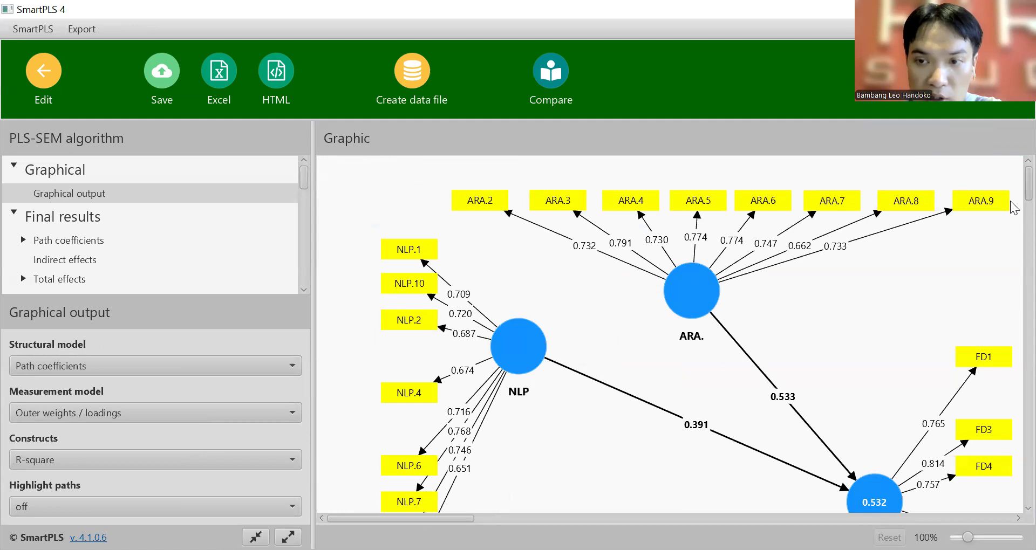
{"action": "scroll", "coordinate": [1011, 213], "scroll_direction": "down", "scroll_amount": 3}
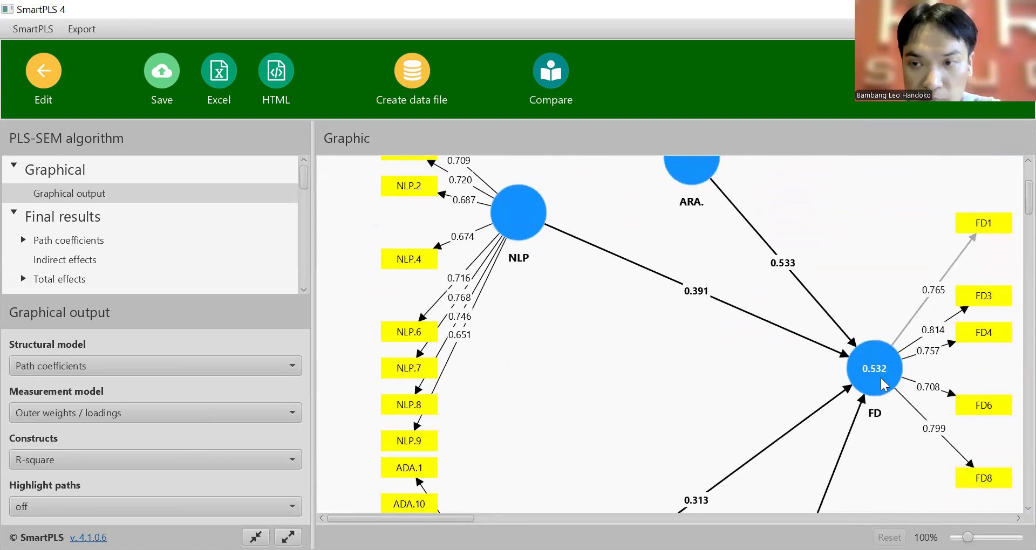
{"action": "mouse_move", "coordinate": [880, 377]}
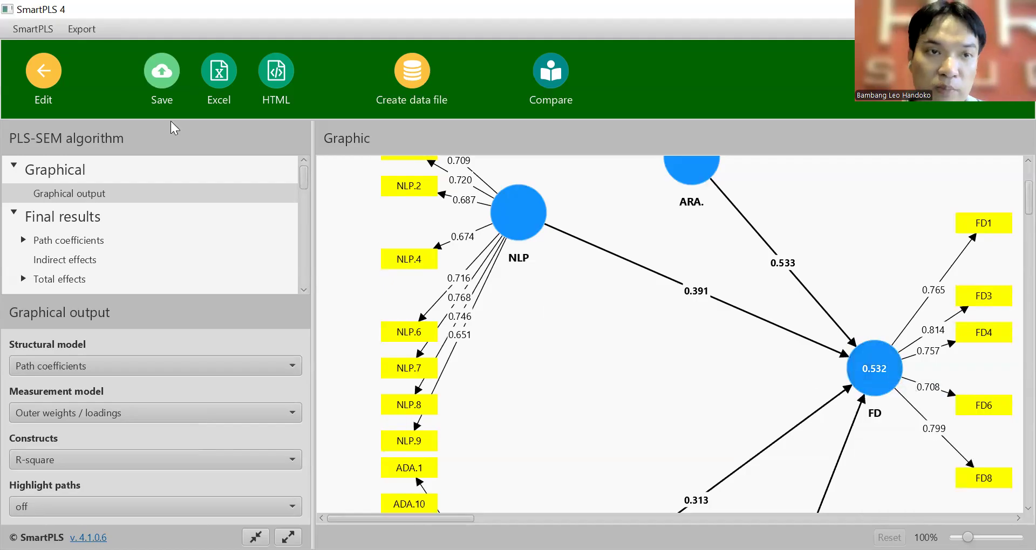
Step: Return to the model, set its data file back to Excel awal and inspect the problem reported on the FD construct
{"action": "left_click", "coordinate": [49, 82]}
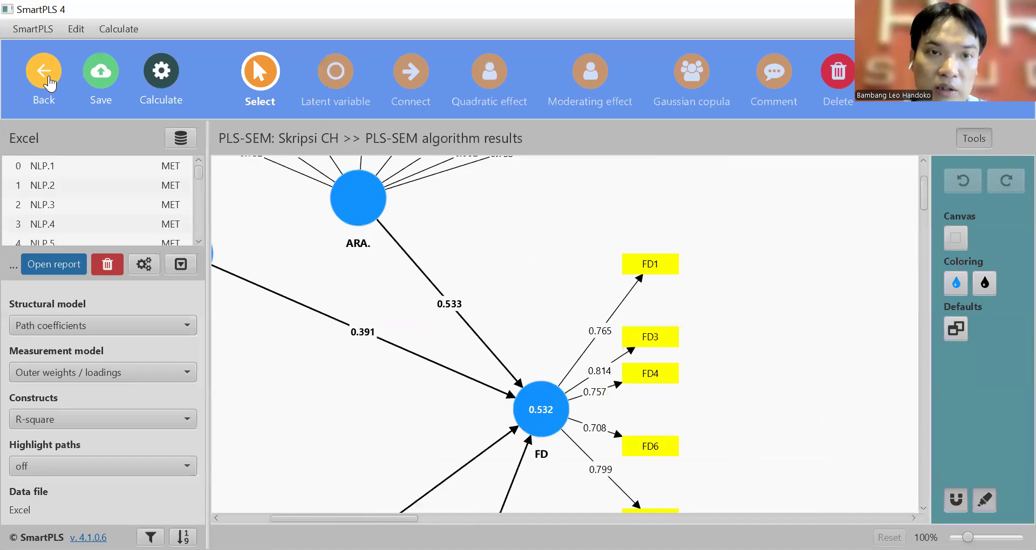
{"action": "left_click", "coordinate": [181, 139]}
{"action": "left_click", "coordinate": [250, 216]}
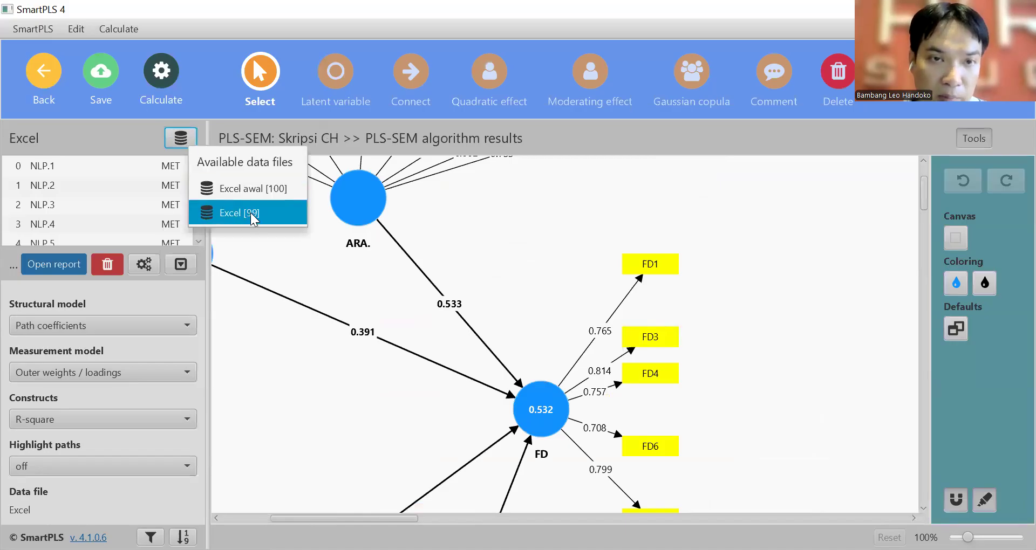
{"action": "left_click", "coordinate": [280, 191]}
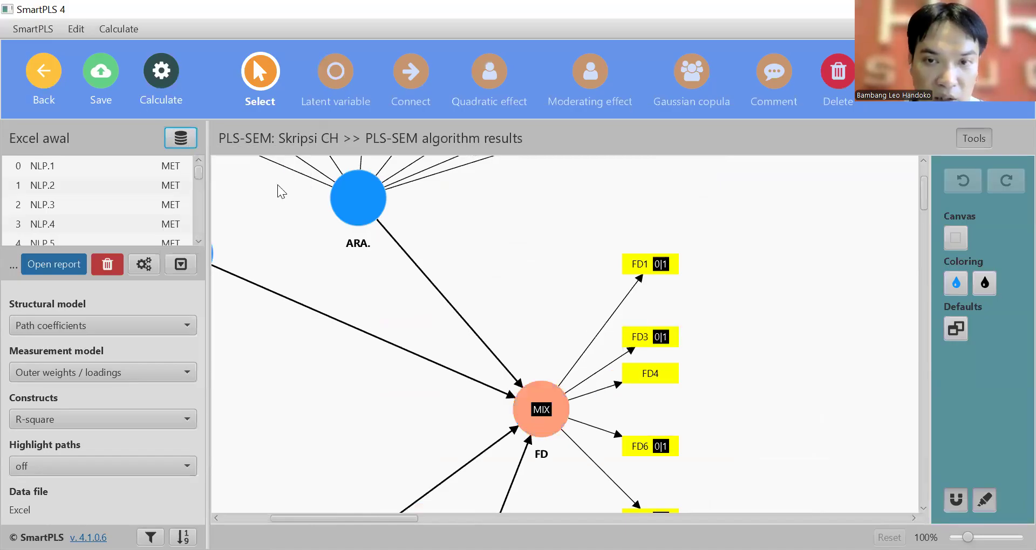
{"action": "mouse_move", "coordinate": [541, 413]}
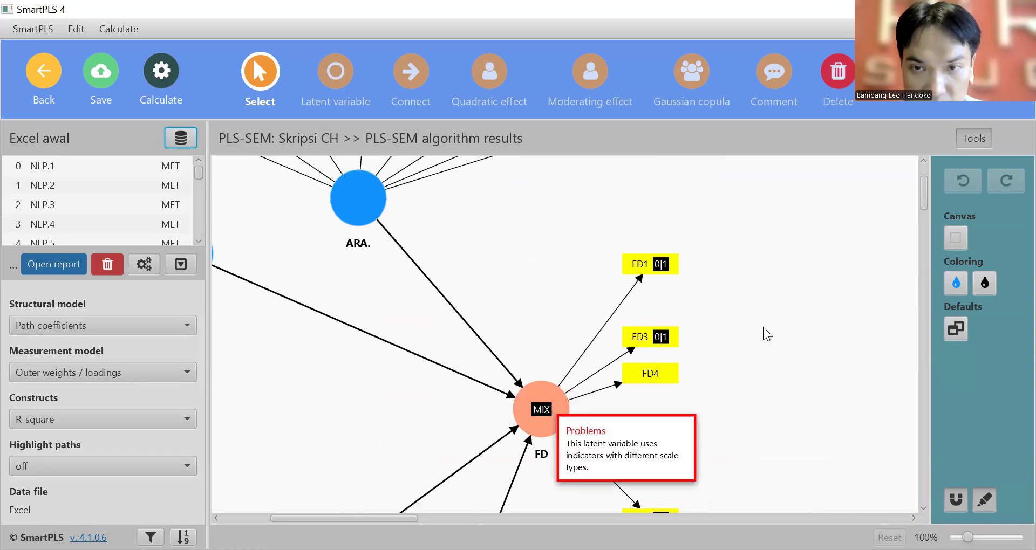